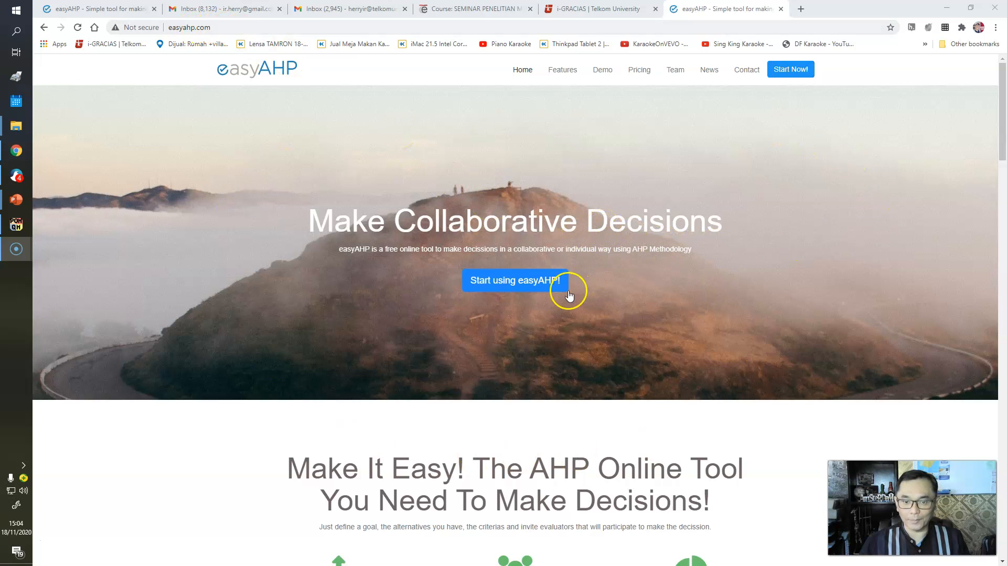
- Open the easyAHP tool from the homepage and sign out of the current account
left_click(507, 286)
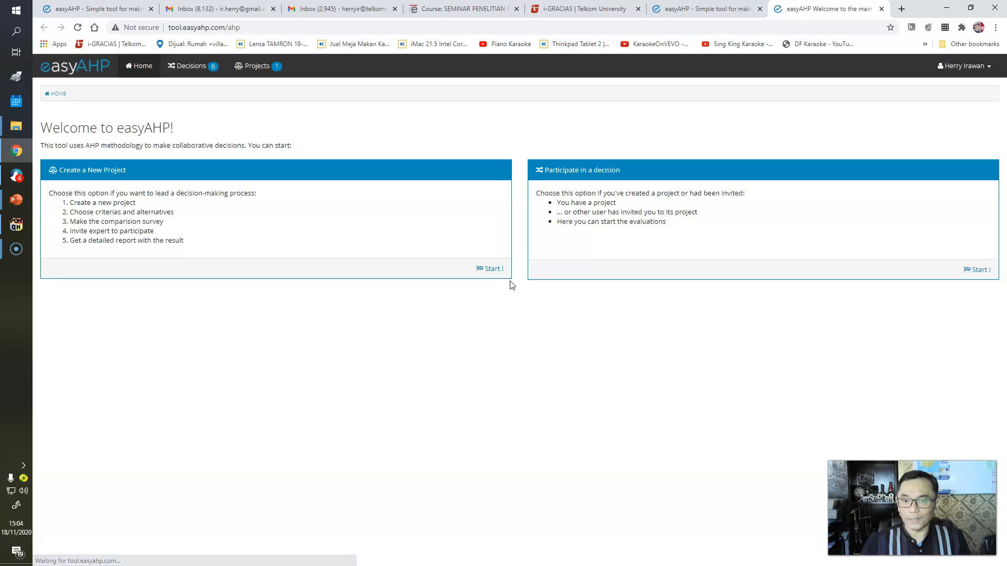
left_click(949, 122)
left_click(971, 66)
left_click(955, 95)
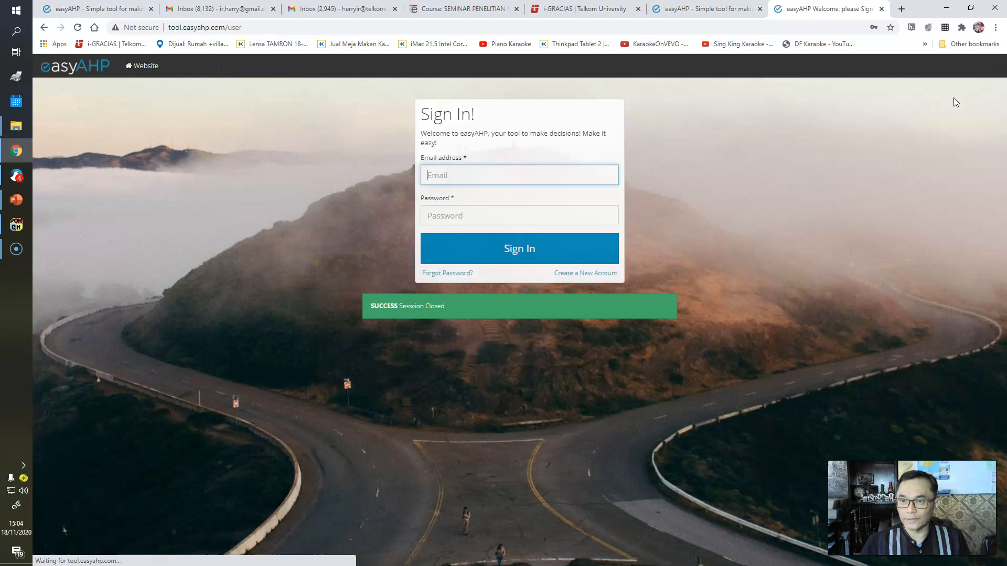
- Reopen the tool from the homepage and sign in using the saved e-mail address and account password
left_click(883, 8)
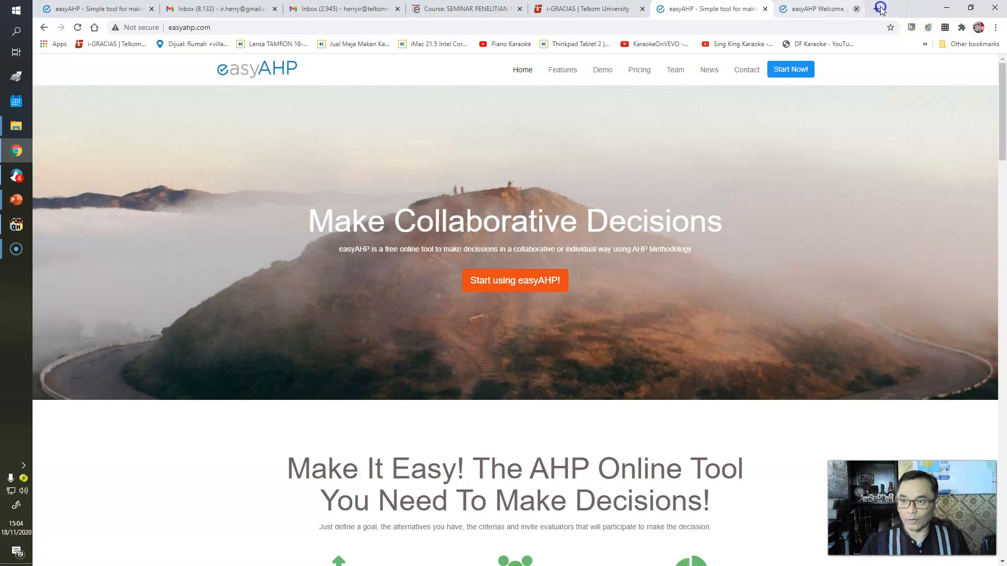
left_click(505, 282)
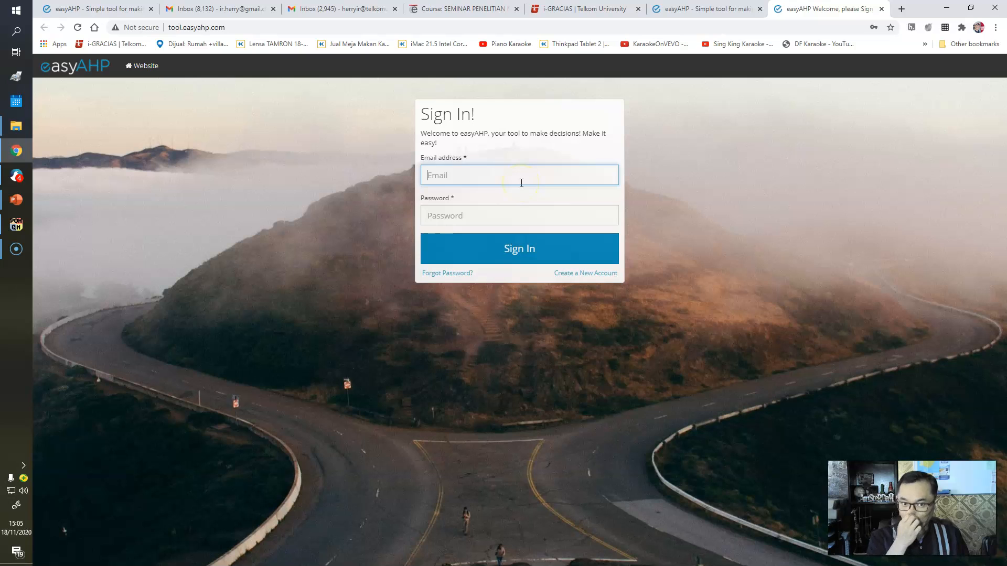
left_click(465, 174)
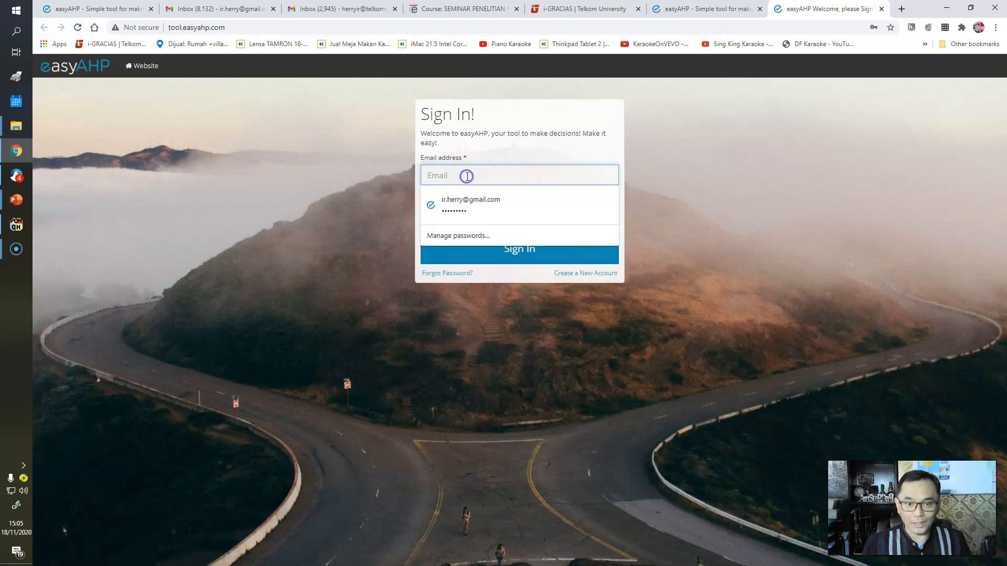
left_click(467, 195)
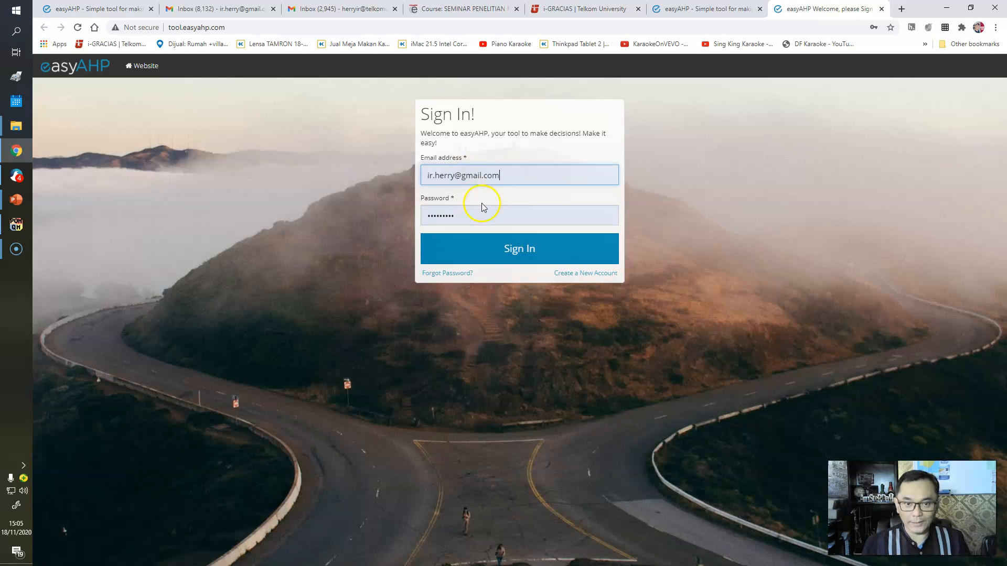
left_click(523, 250)
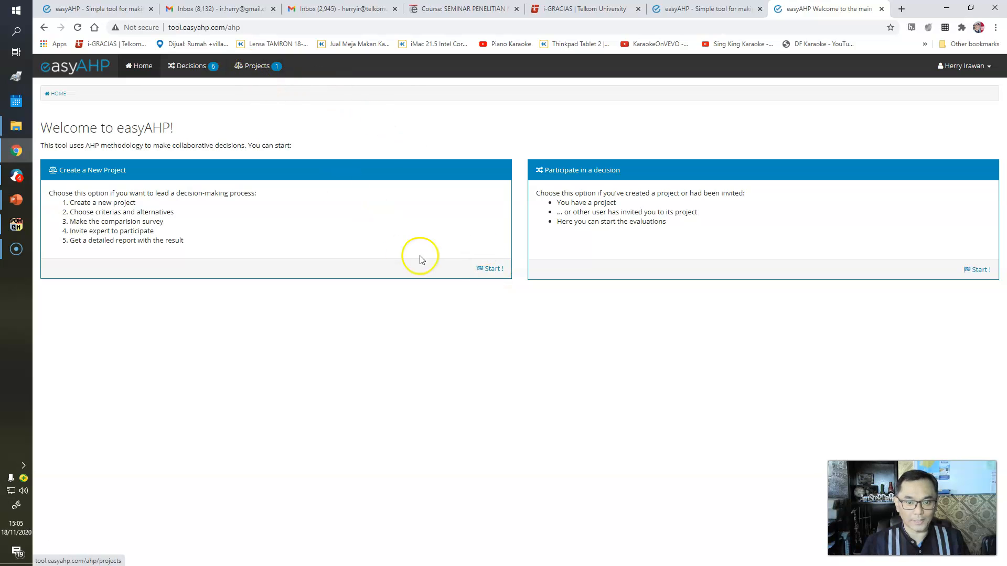
- Create a new project named Memilih Komputer Baru with the description l;aksdf;asdjfja;l adij
left_click(494, 270)
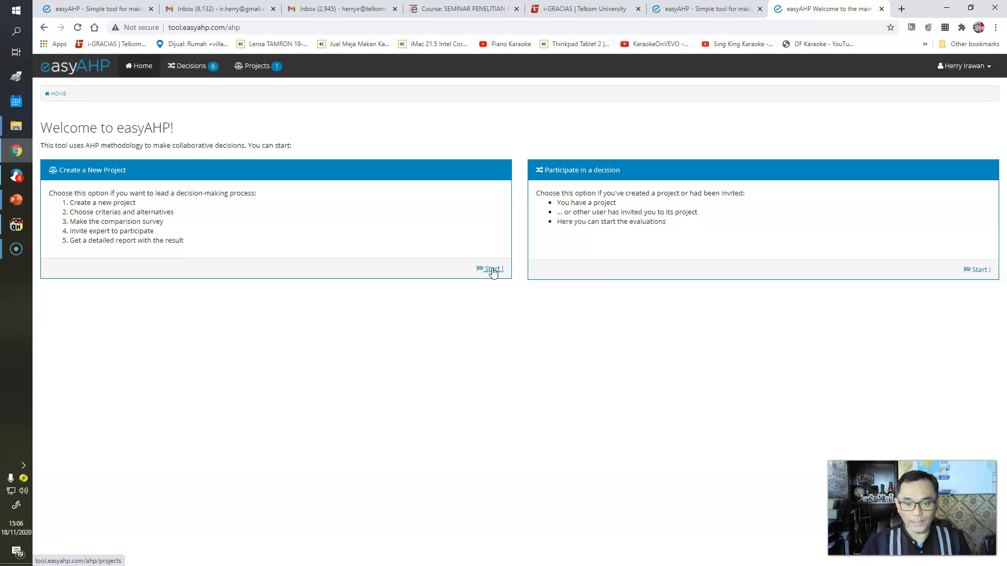
left_click(493, 269)
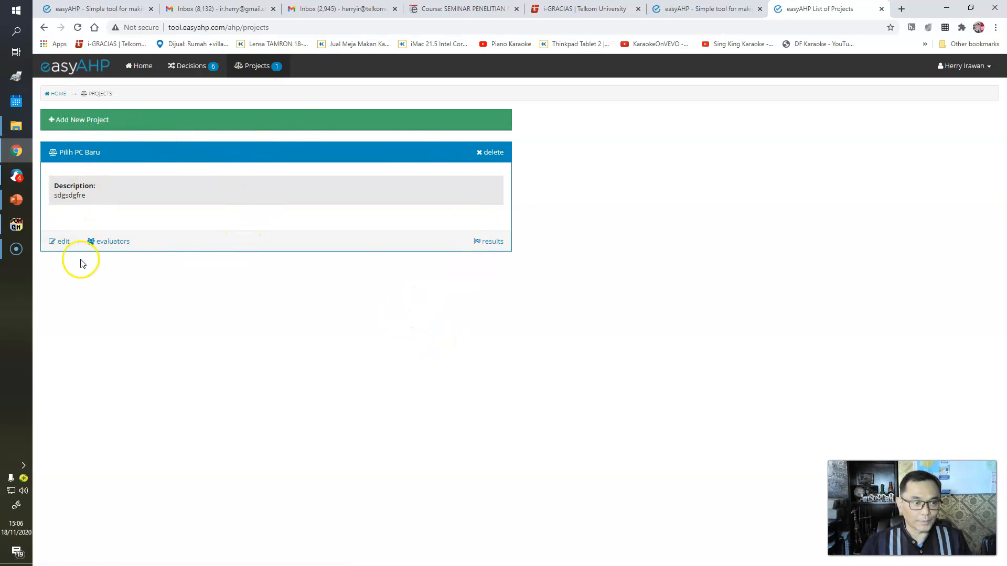
left_click(82, 120)
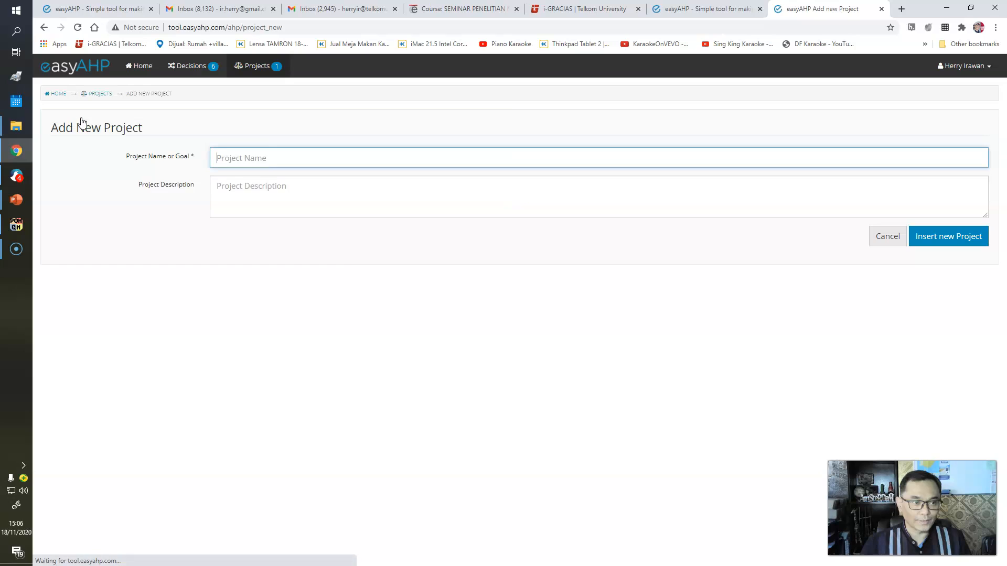
left_click(255, 157)
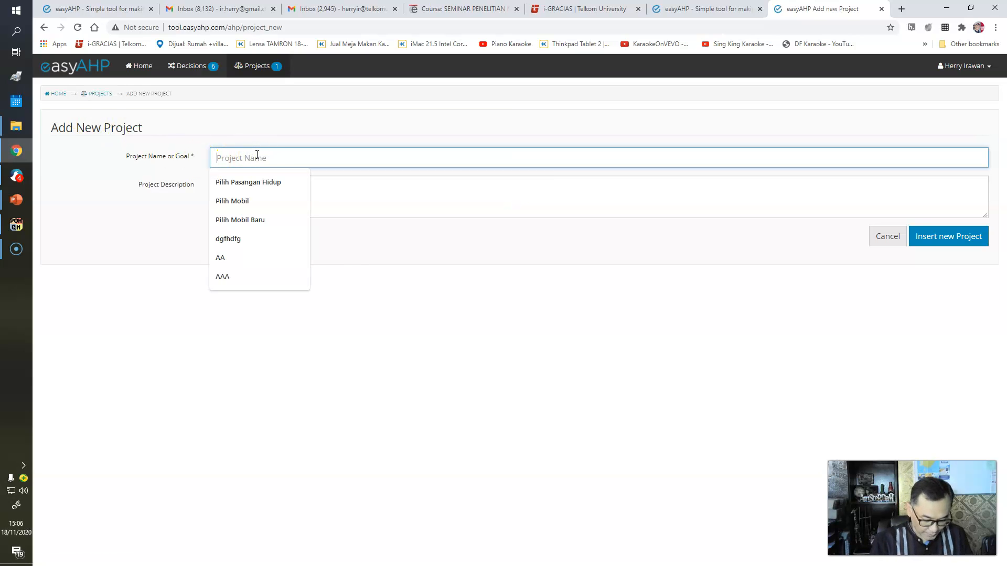
type("Memilih Komputer Baru")
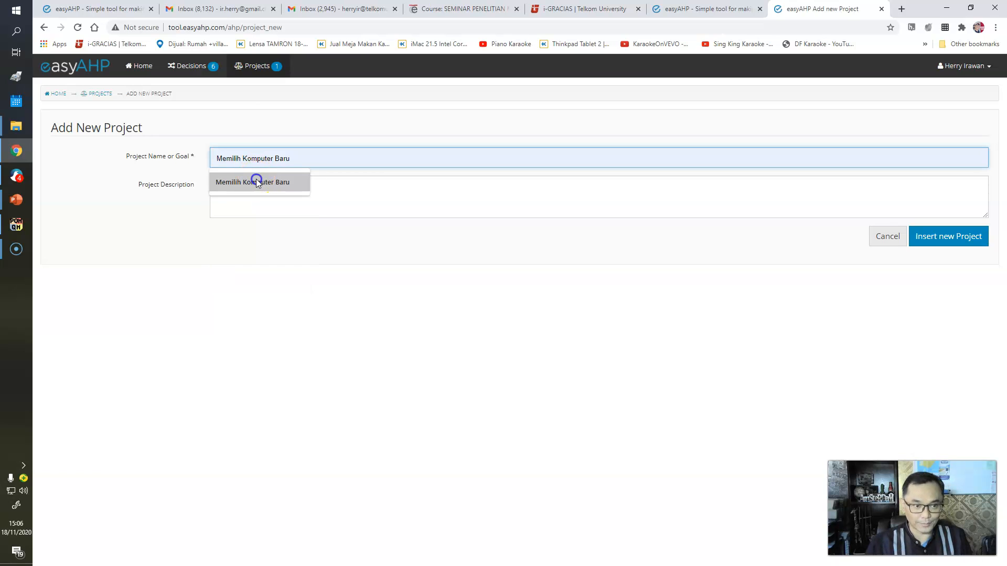
left_click(257, 182)
left_click(263, 207)
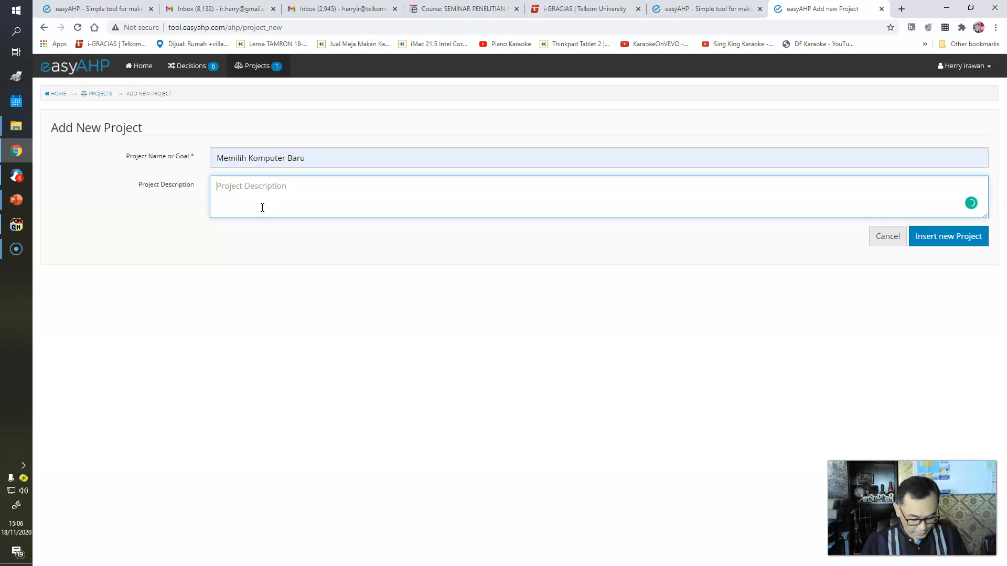
type("l;aksdf;asdjfja;l adij")
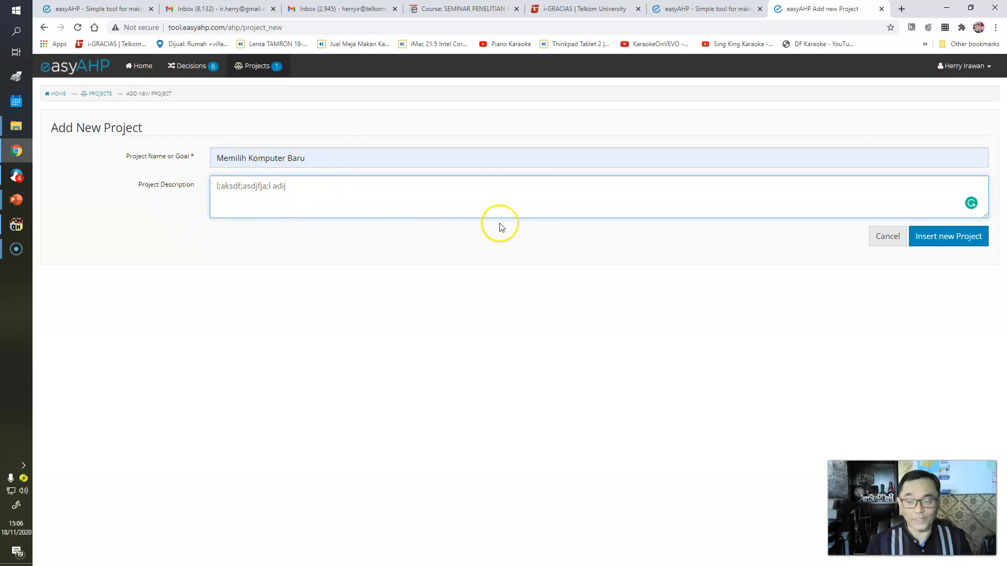
left_click(944, 239)
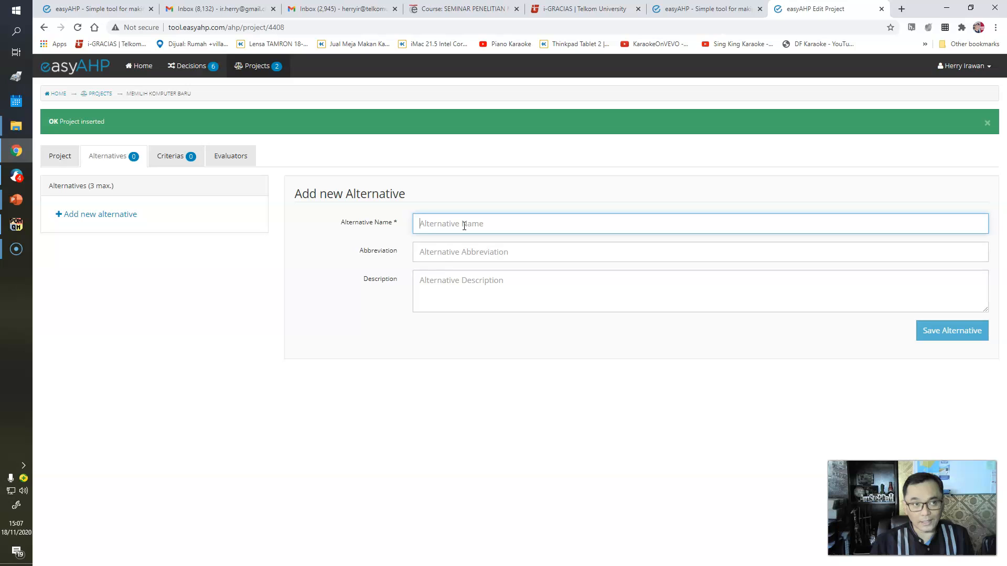
- Add alternative Merek A with abbreviation A and description sdfsdfasdl;kjasdk;lfj, then save it
type("Merek A")
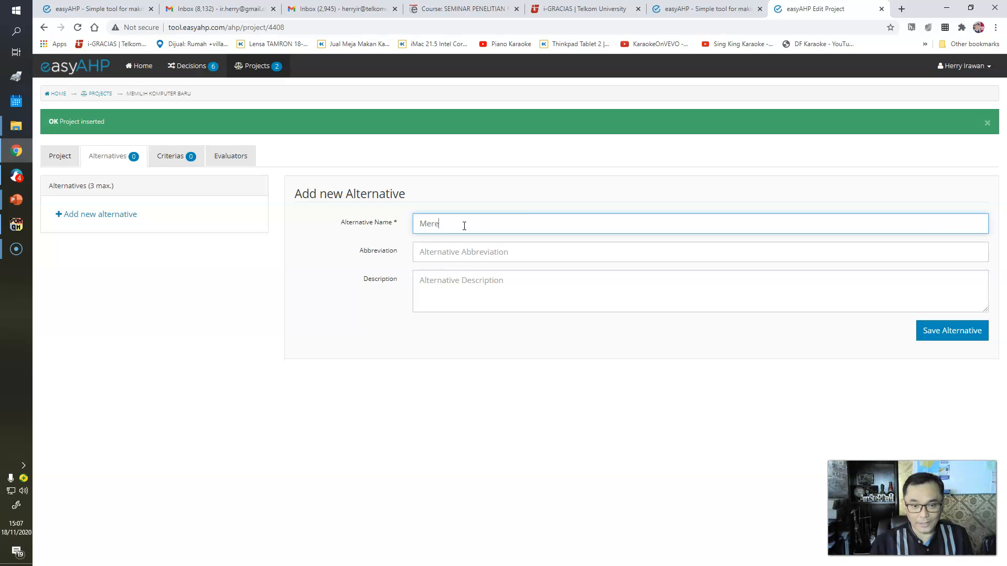
left_click(464, 253)
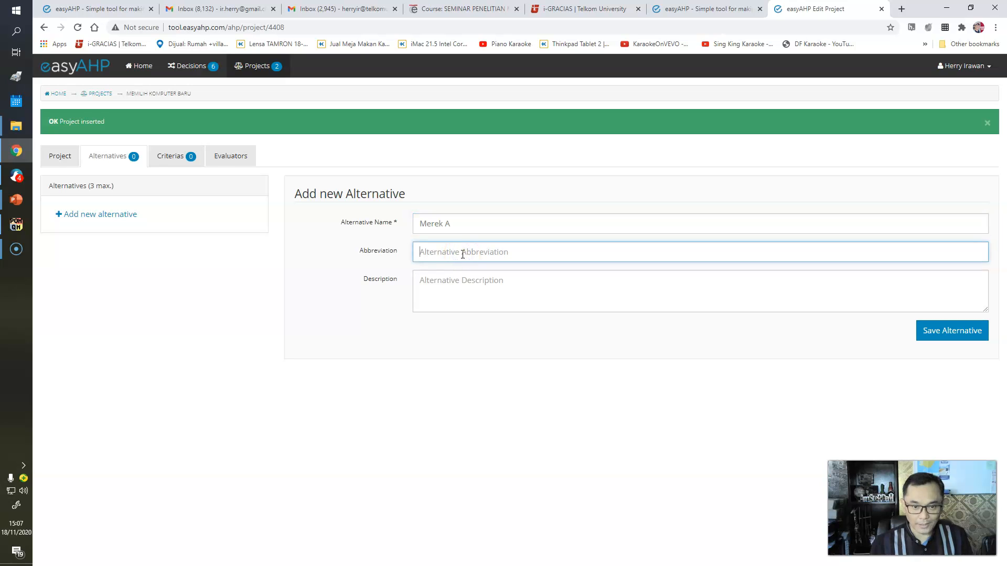
type("A")
left_click(457, 293)
type("sdfsdfasdl;kjasdk;lfj")
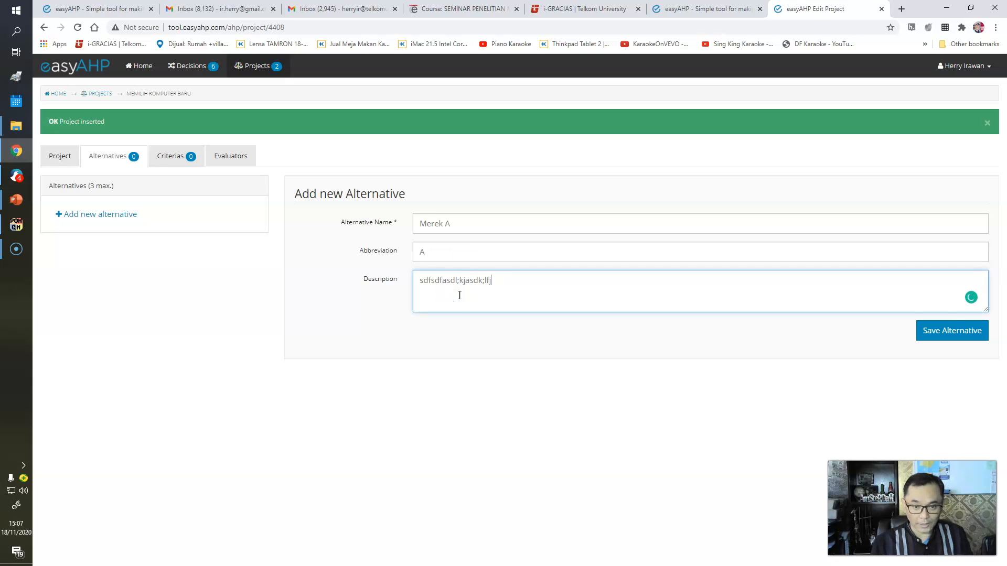
left_click(951, 333)
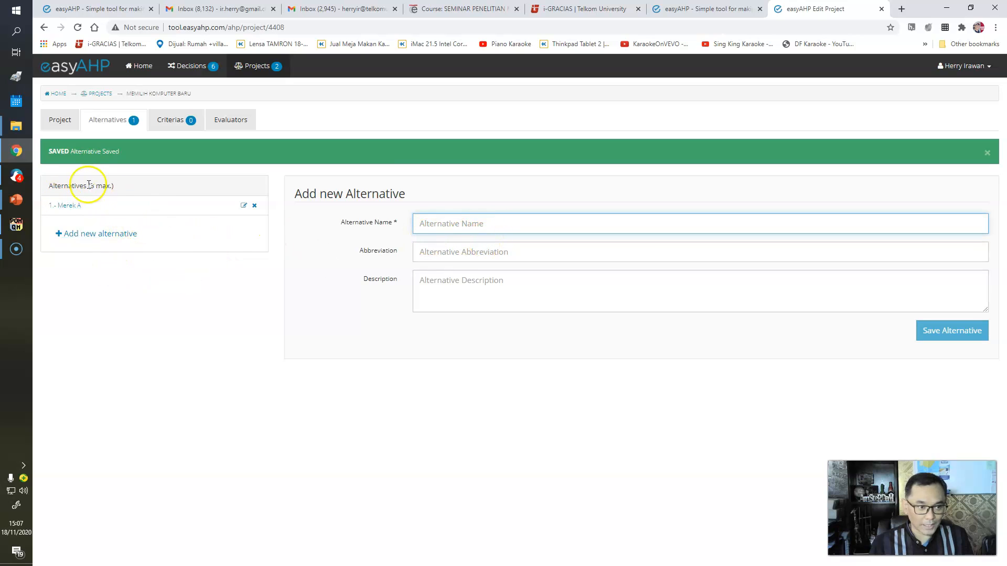
- Add alternative Merek B with abbreviation B and a placeholder description, then save it
left_click(436, 223)
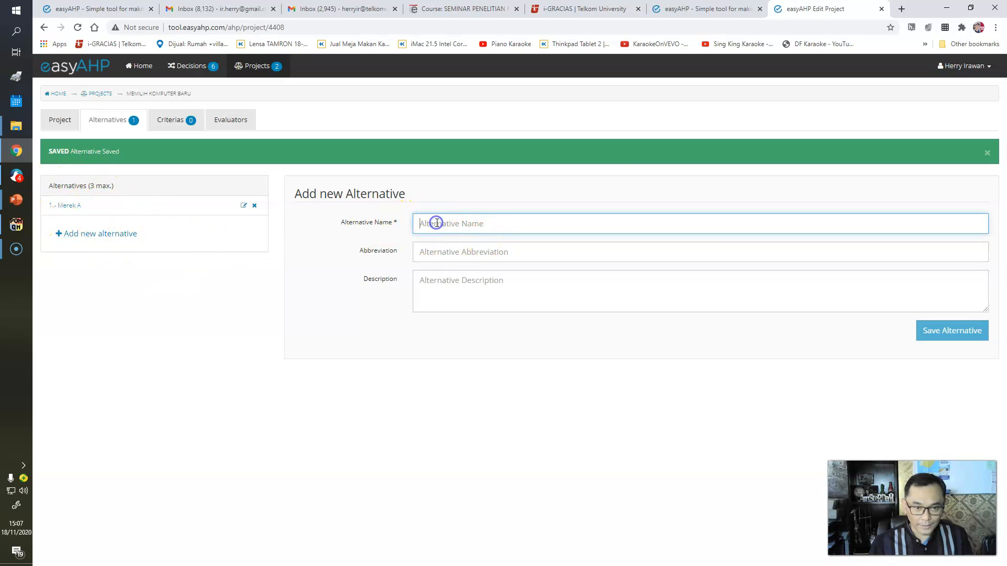
type("Merek B")
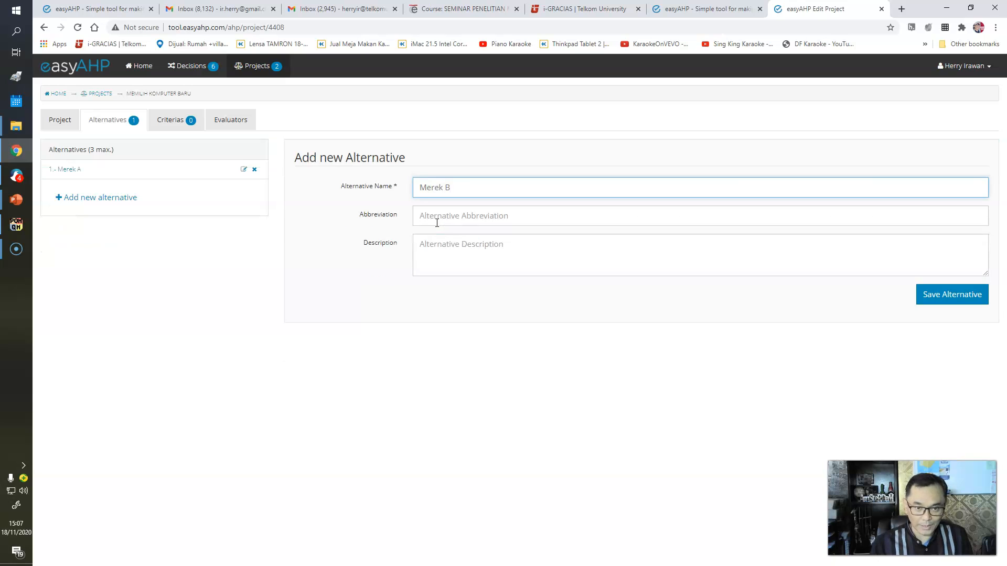
left_click(435, 221)
type("B")
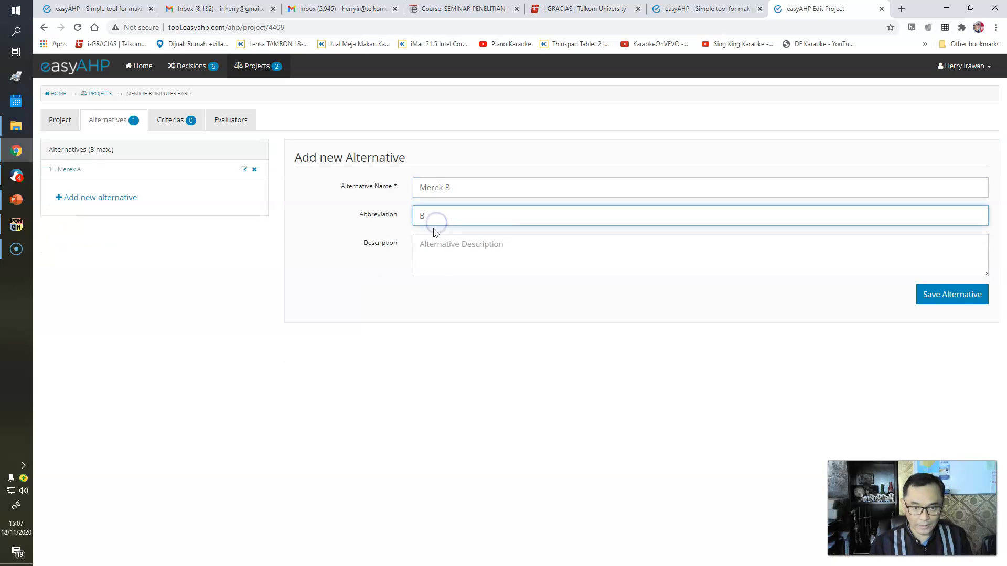
left_click(440, 257)
type("asd")
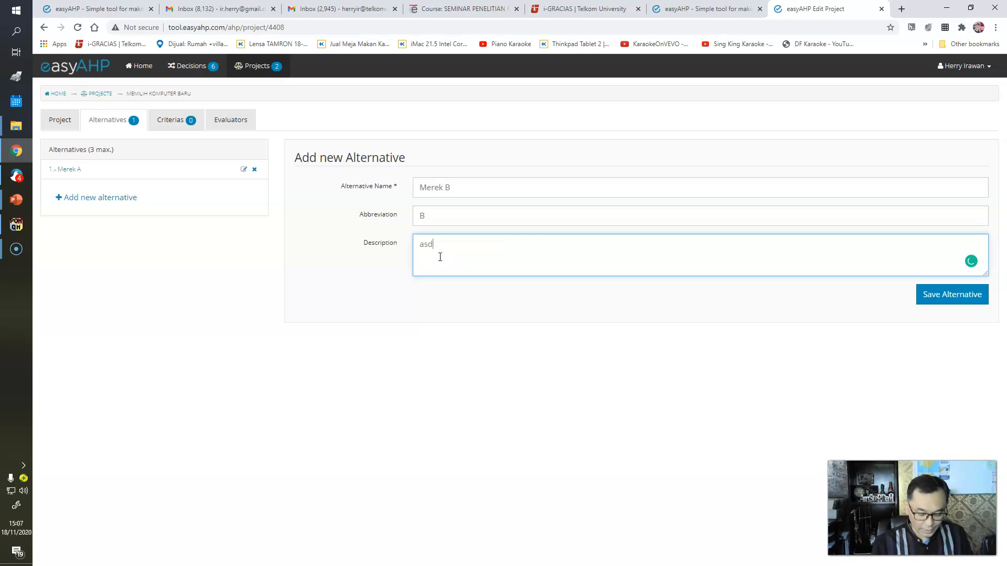
type("kfjpoiewrf")
left_click(928, 296)
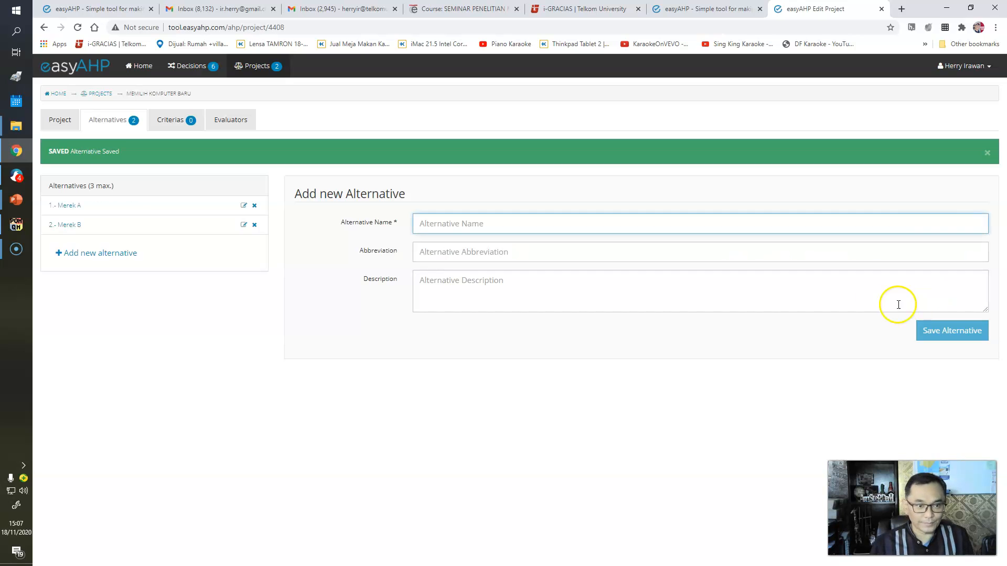
- Add alternative Merek C with abbreviation C and description asdwegsdfg, then save it
type("Merek C")
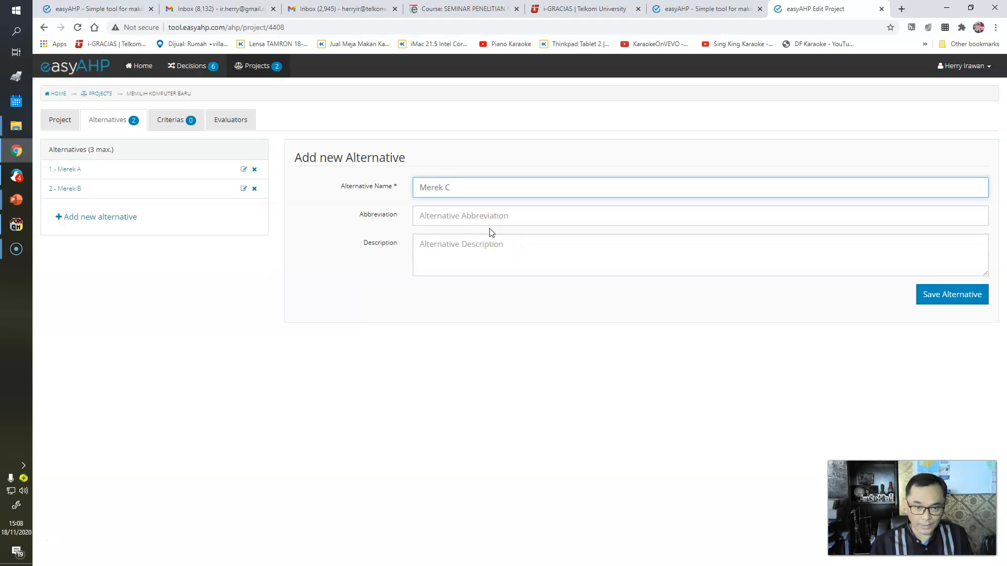
left_click(475, 215)
type("C")
left_click(477, 259)
type("asdwegsdfg")
left_click(940, 295)
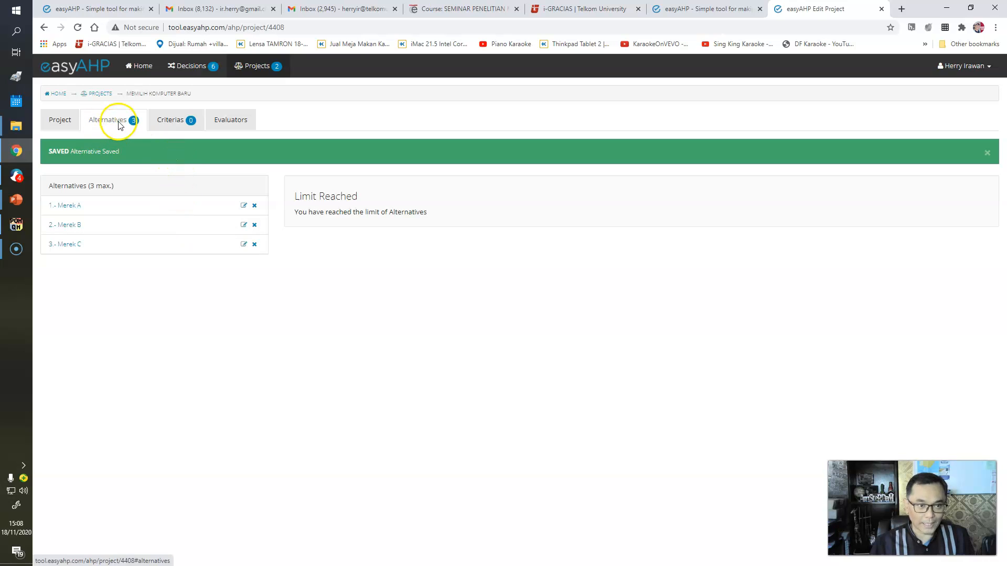
- Add criterion Hardware with abbreviation HW and description sldkjfpawej;lasdkjf, then save it
left_click(172, 122)
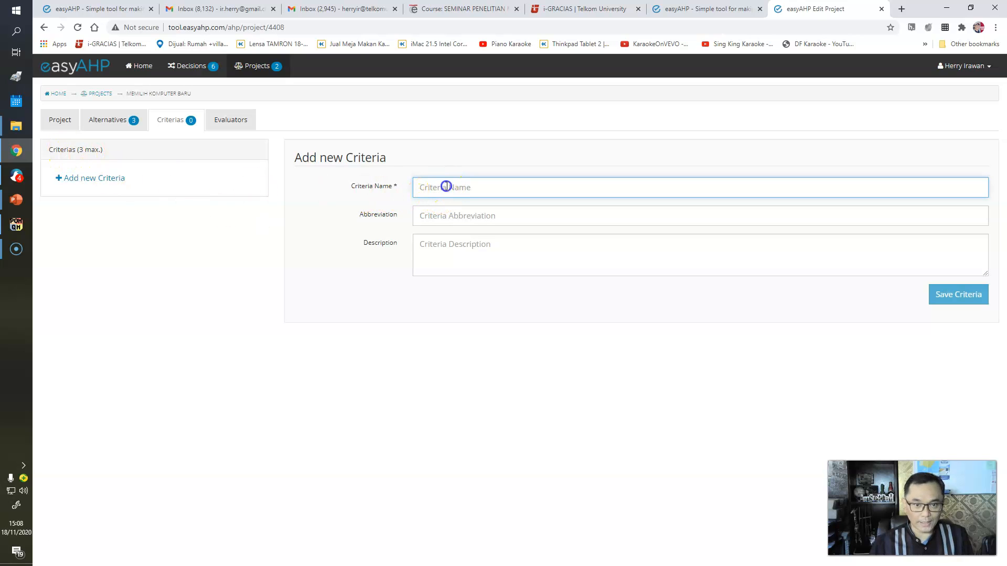
type("Hardware")
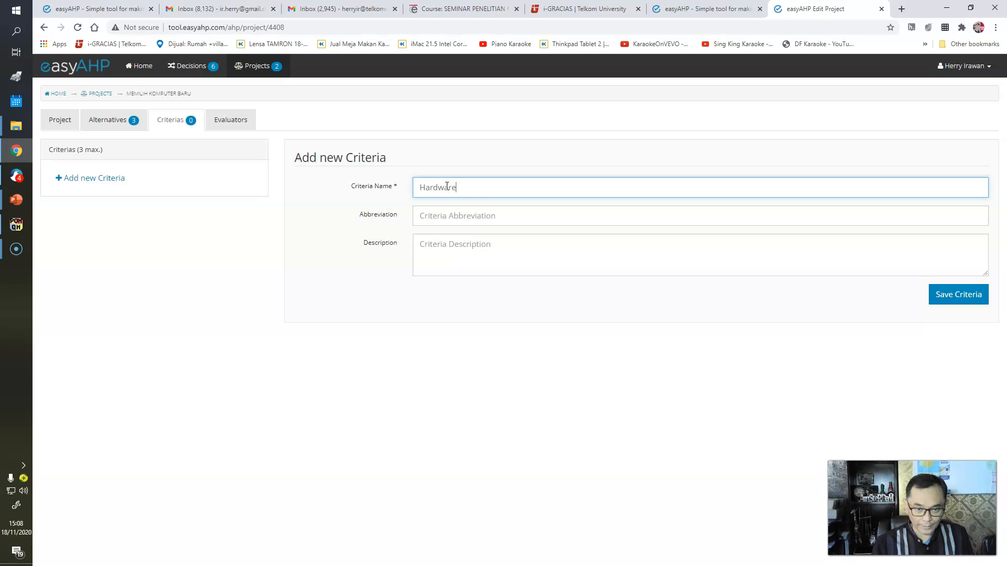
left_click(446, 212)
type("HW")
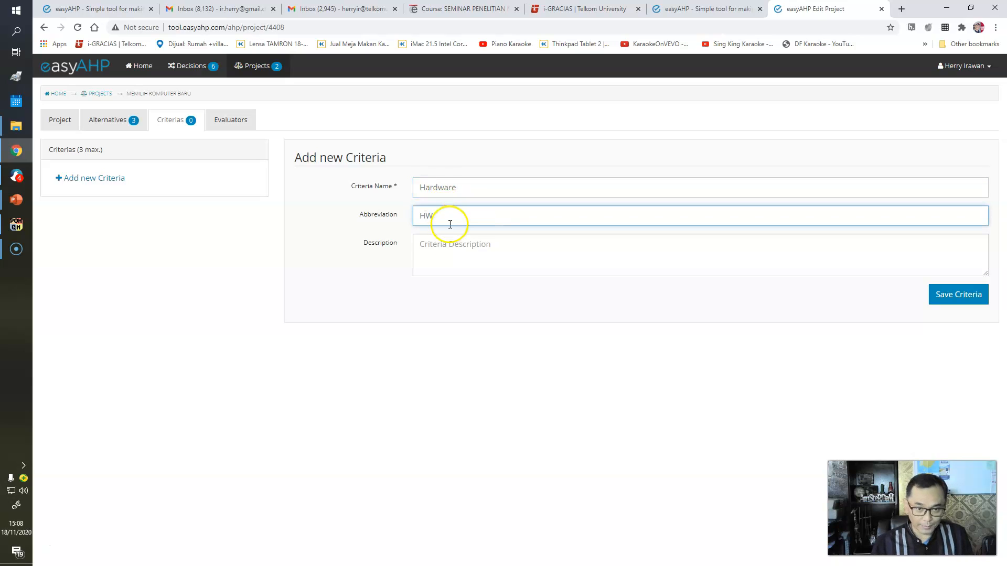
left_click(453, 250)
type("sldkjfpawej;lasdkjf")
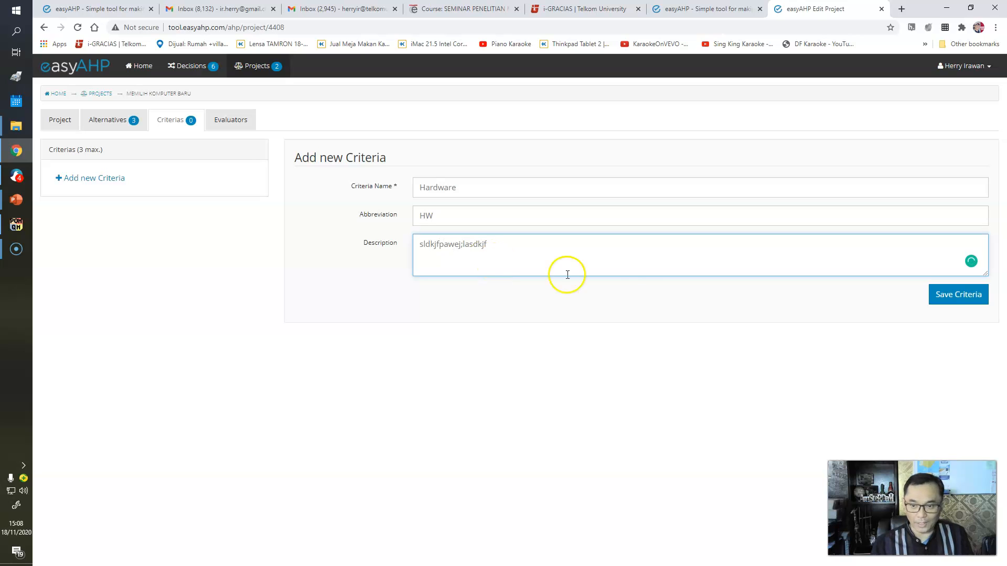
left_click(945, 294)
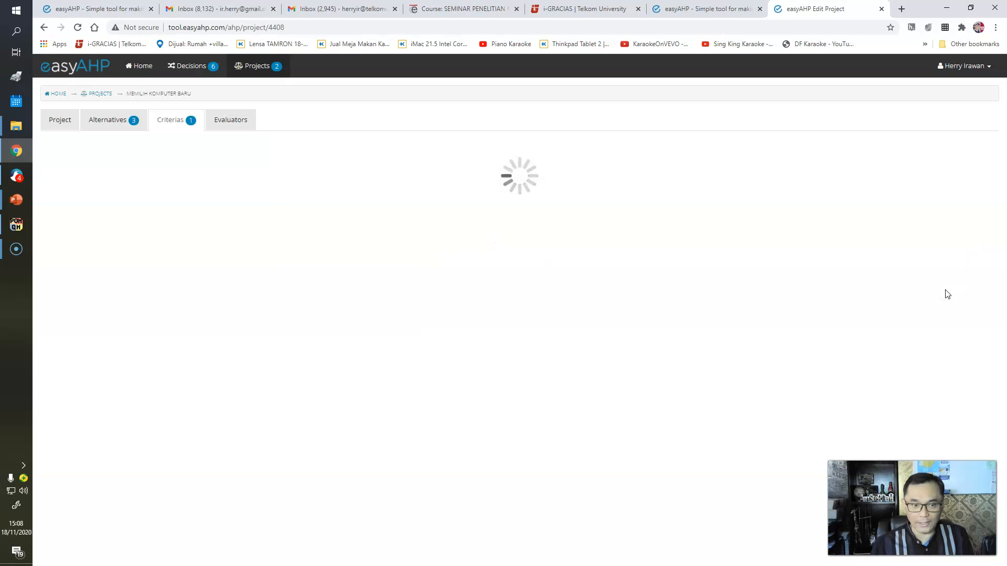
- Add criterion Software with abbreviation SW and description sdfkj;lasdkjfpoawef, then save it
type("Software")
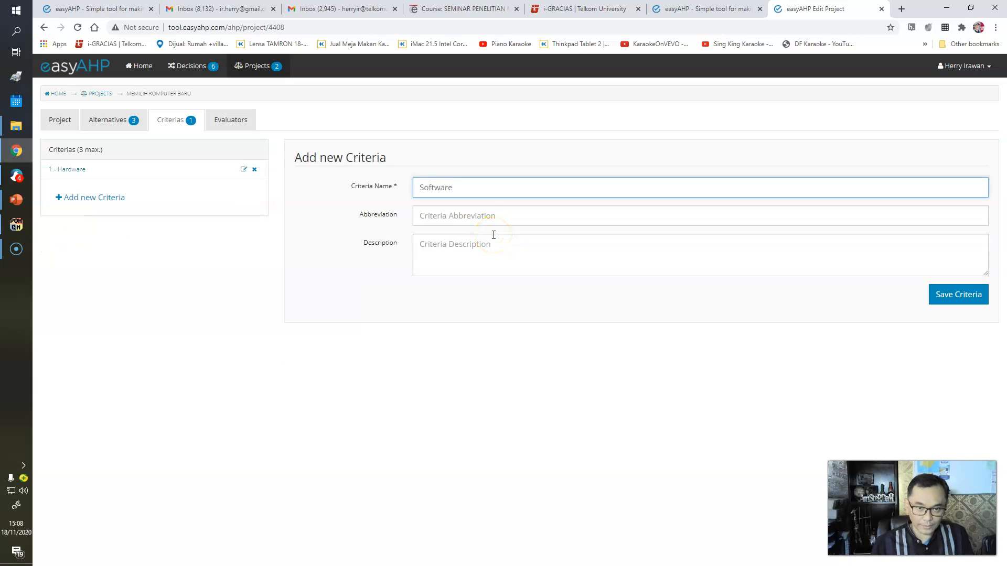
left_click(483, 218)
type("SW")
left_click(482, 241)
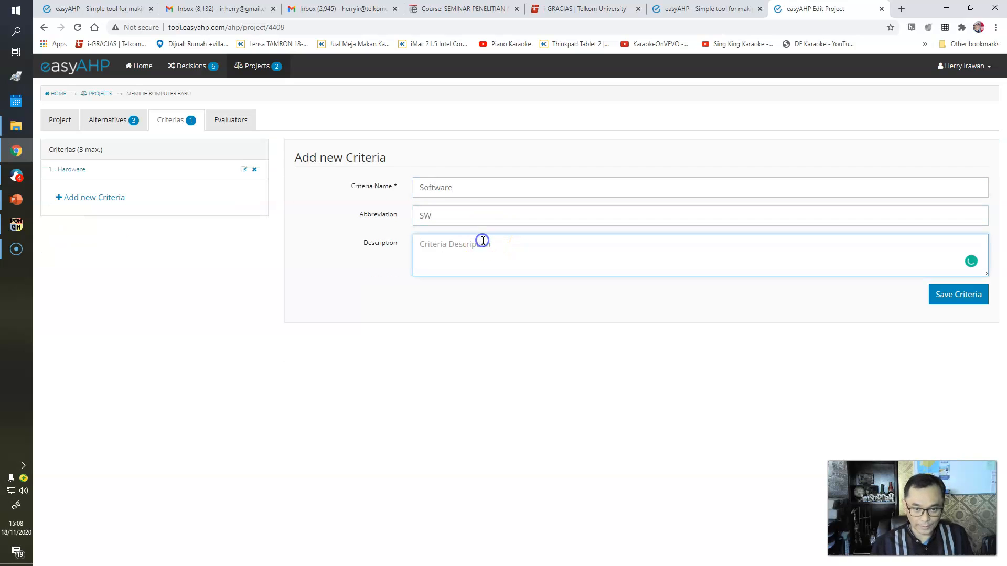
type("sdfkj;lasdkjfpoawef")
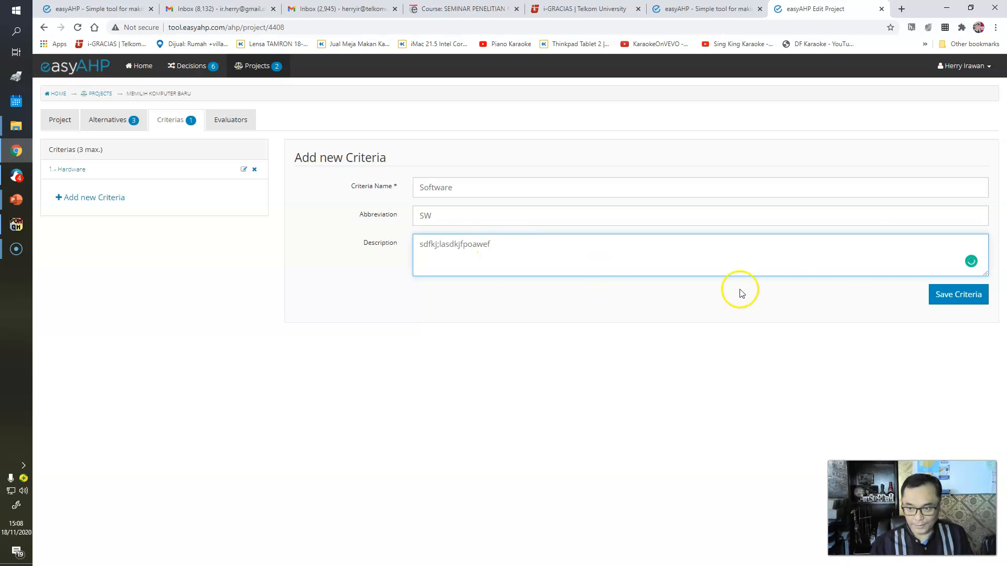
left_click(965, 294)
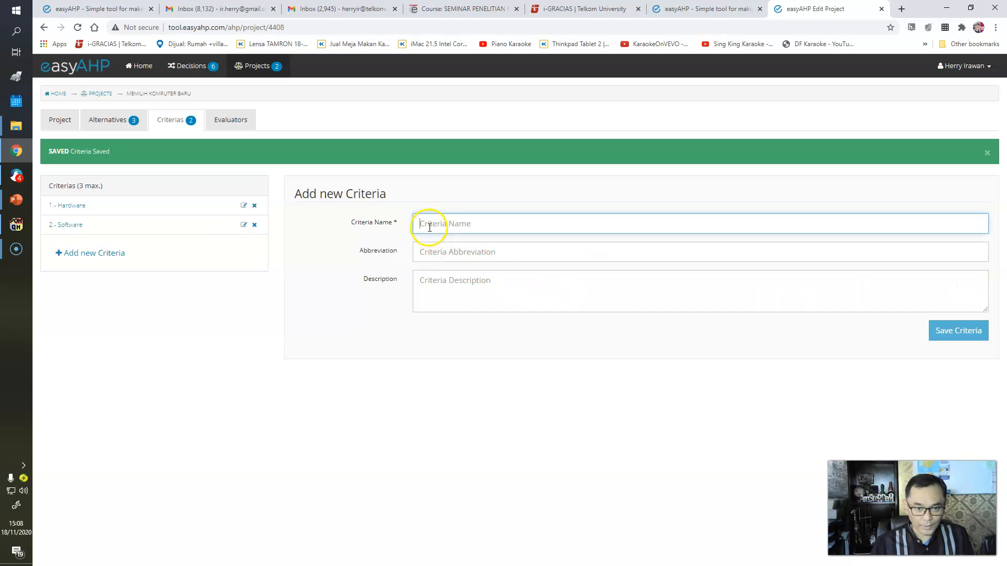
- Add criterion Vendor Support with abbreviation VS and description s;oikjpoerjk;lkj, then save it
type("Ven")
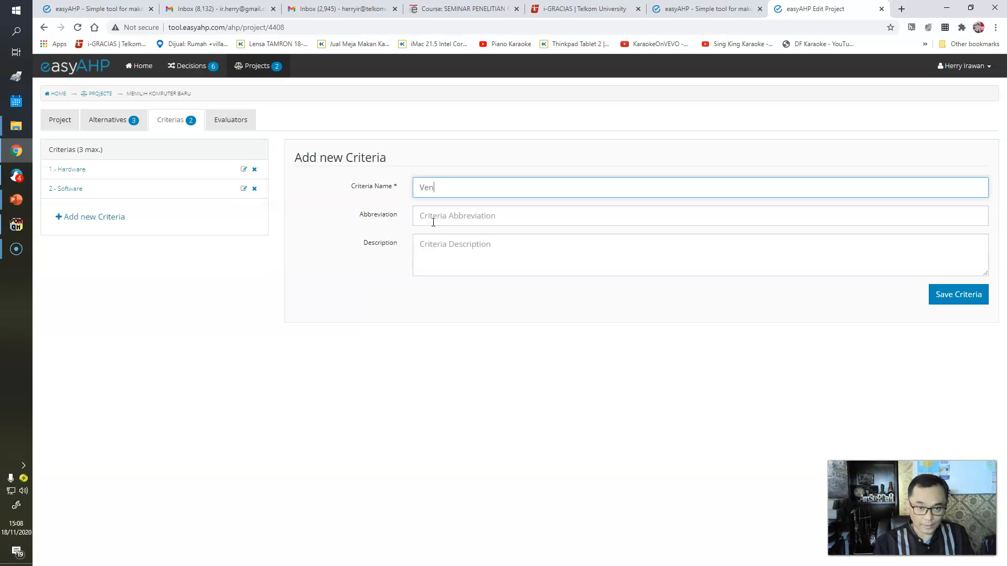
type("dor Support")
left_click(433, 223)
type("VS")
left_click(435, 254)
type("s;oikjpoerjk;lkj")
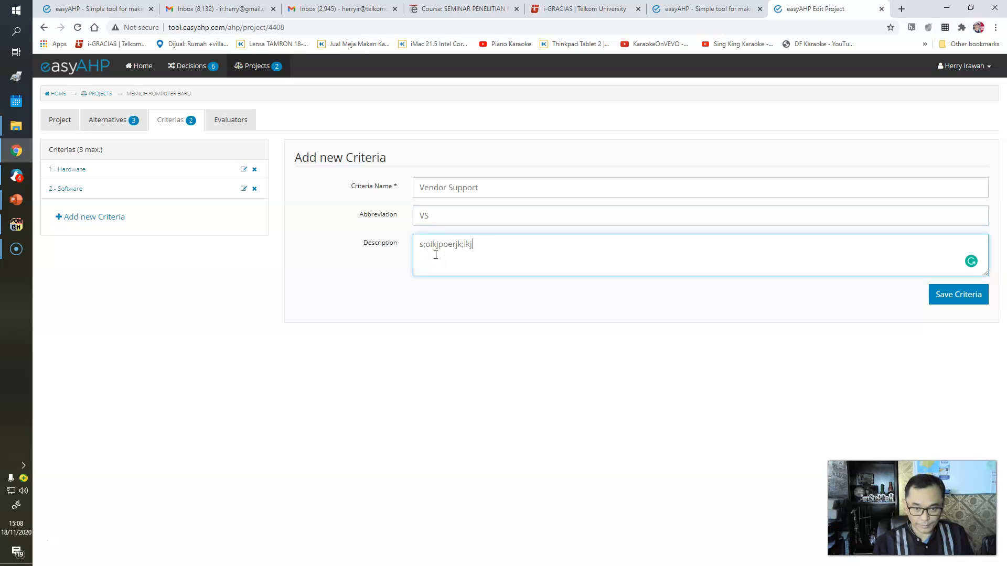
left_click(959, 294)
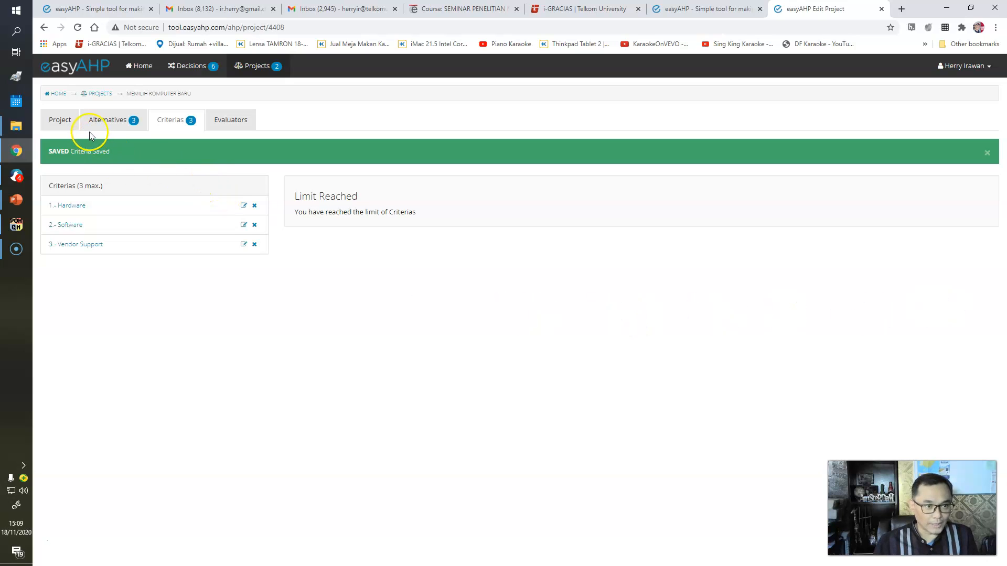
- Review the alternatives and criteria, then block the project so evaluators can be added
left_click(115, 122)
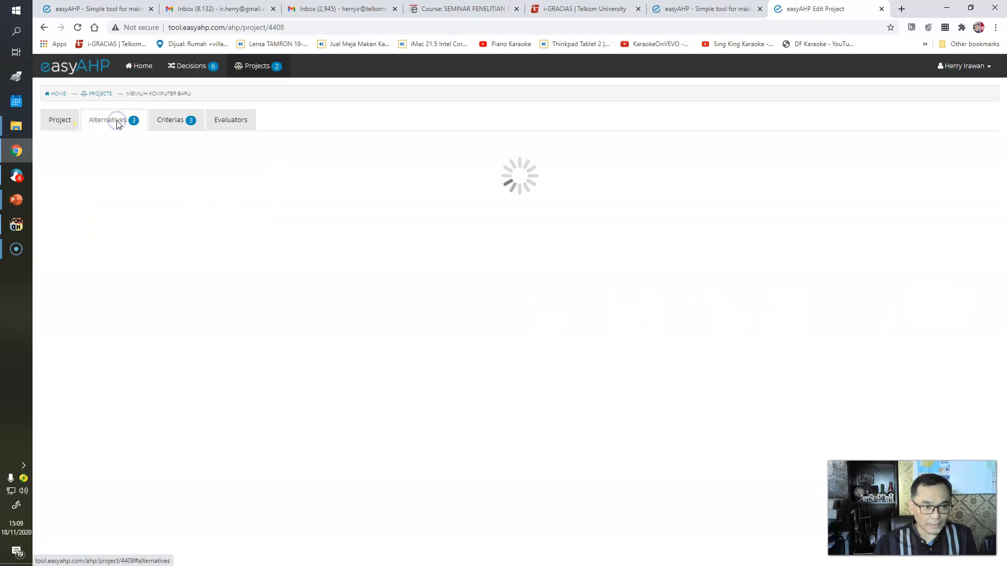
left_click(163, 125)
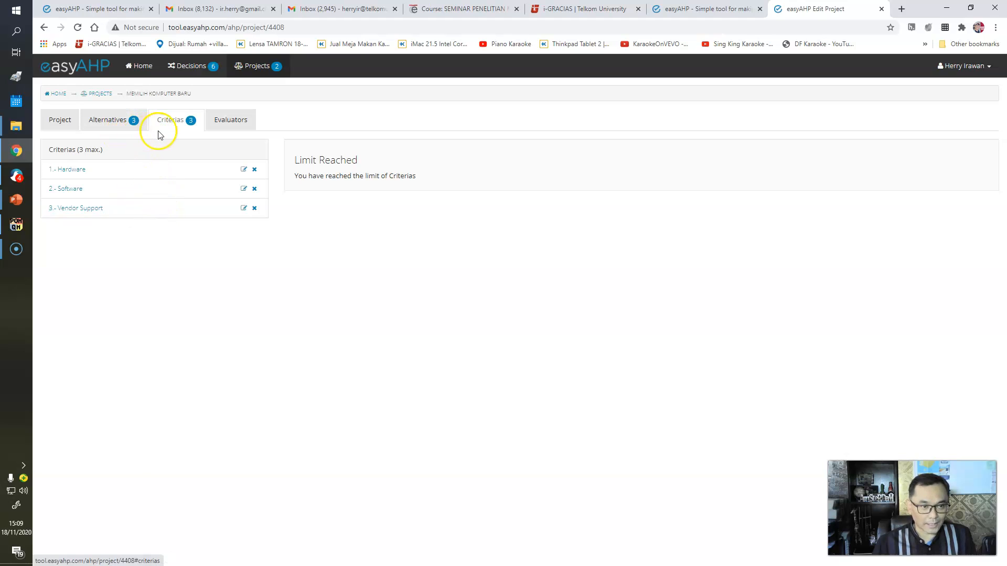
left_click(234, 129)
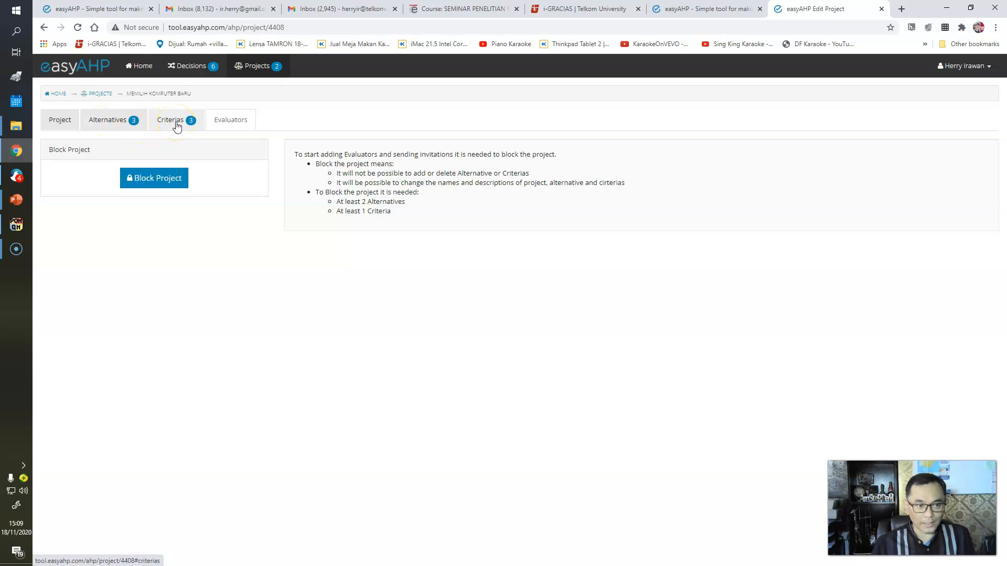
left_click(168, 182)
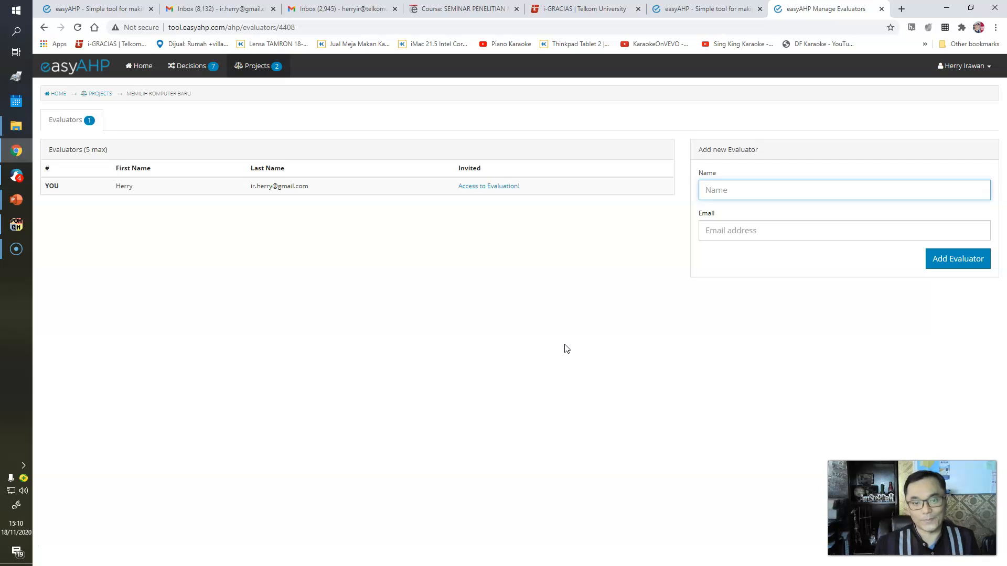
- Open your own evaluation and rate criteria: Hardware 7 over Software, Vendor Support 3 over Hardware and over Software
left_click(486, 186)
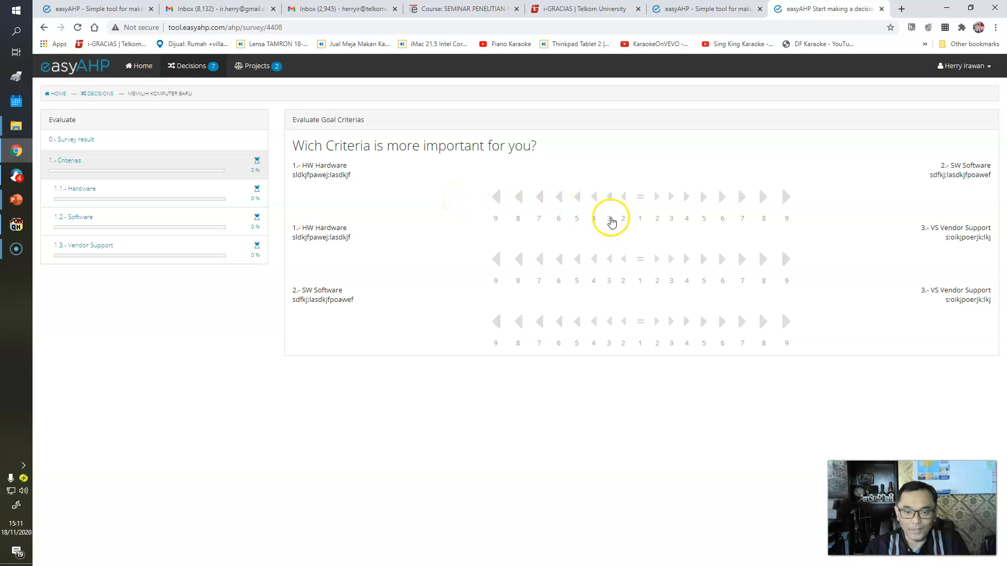
left_click(543, 201)
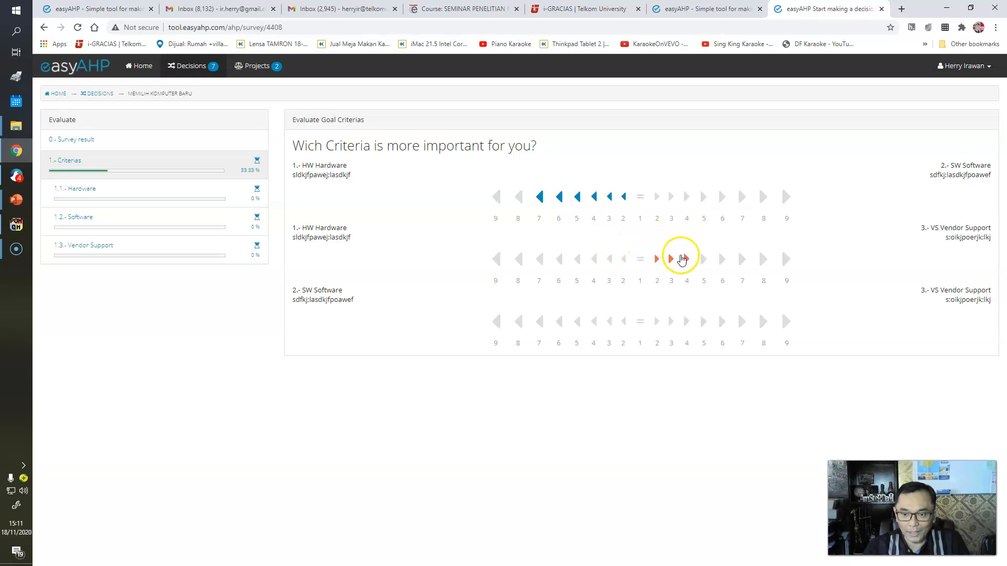
left_click(687, 260)
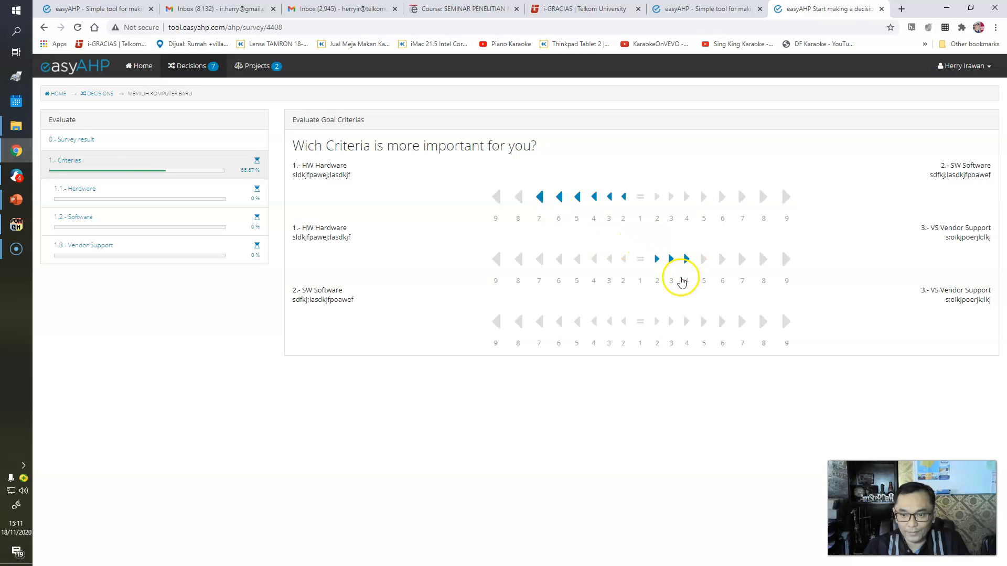
left_click(670, 322)
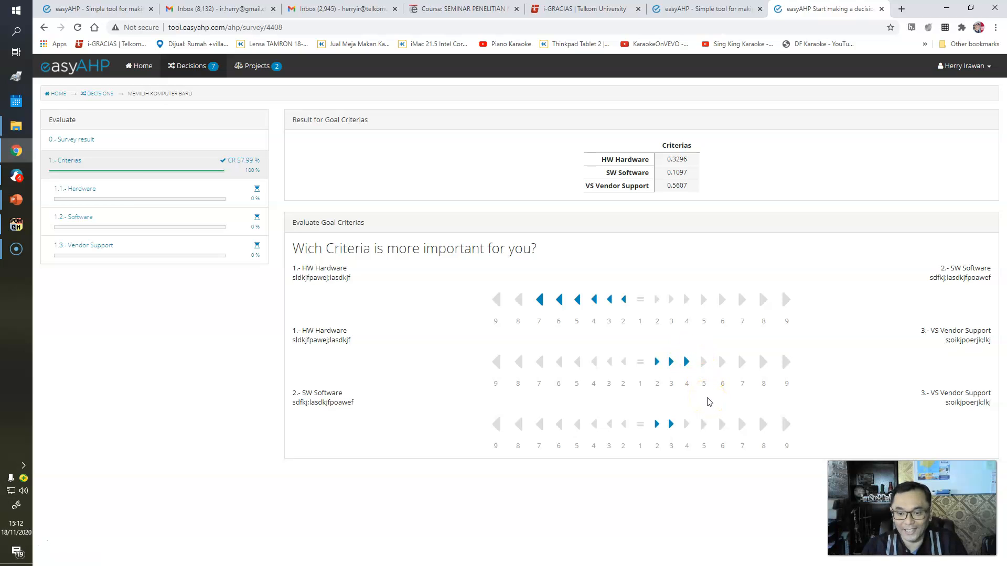
- Revise criteria comparisons: Hardware 4 over Vendor Support, and Vendor Support 3 over Software
left_click(588, 364)
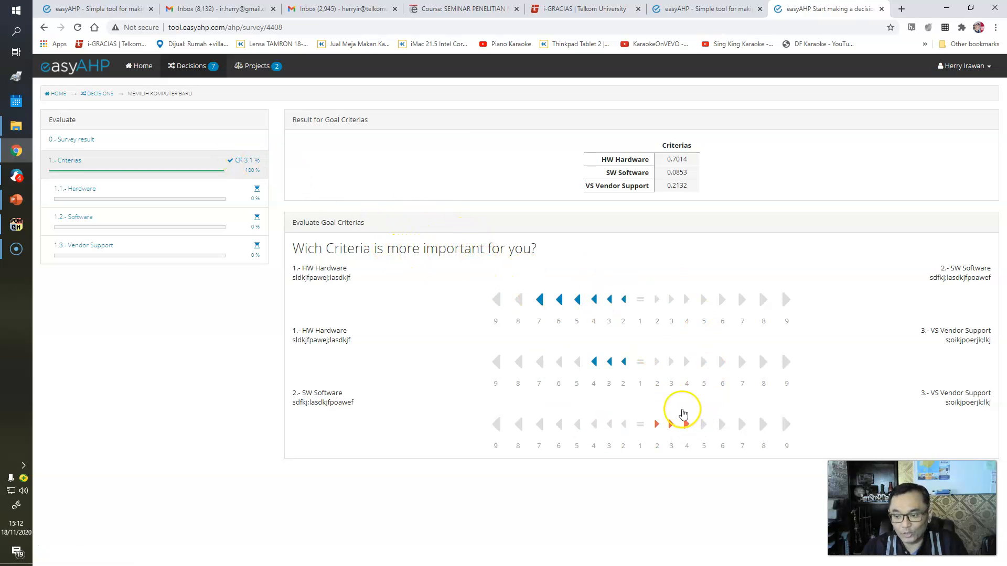
left_click(672, 424)
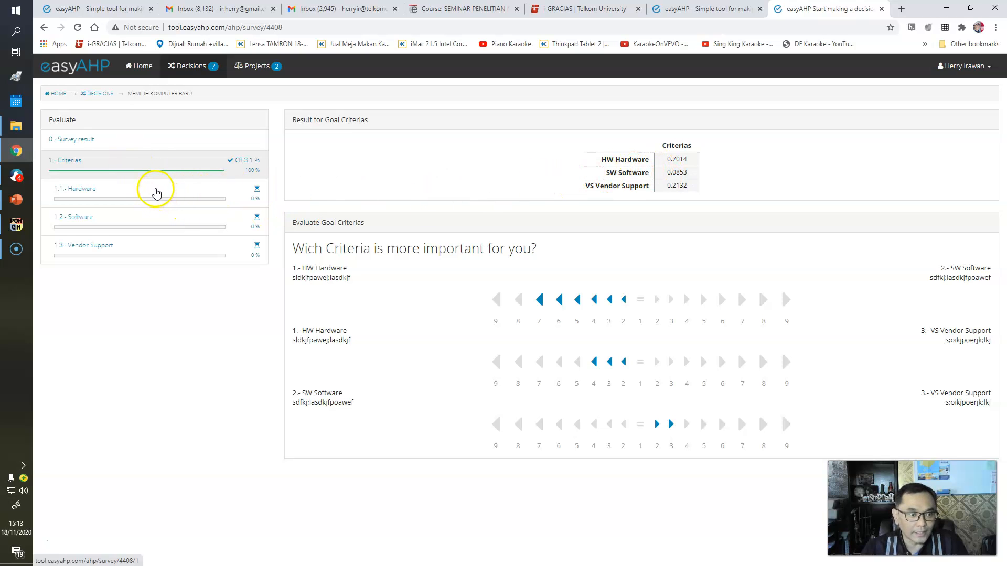
- Compare alternatives on Hardware: Merek B 7 over Merek A, Merek A 4 over Merek C, Merek B 6 over Merek C
left_click(156, 193)
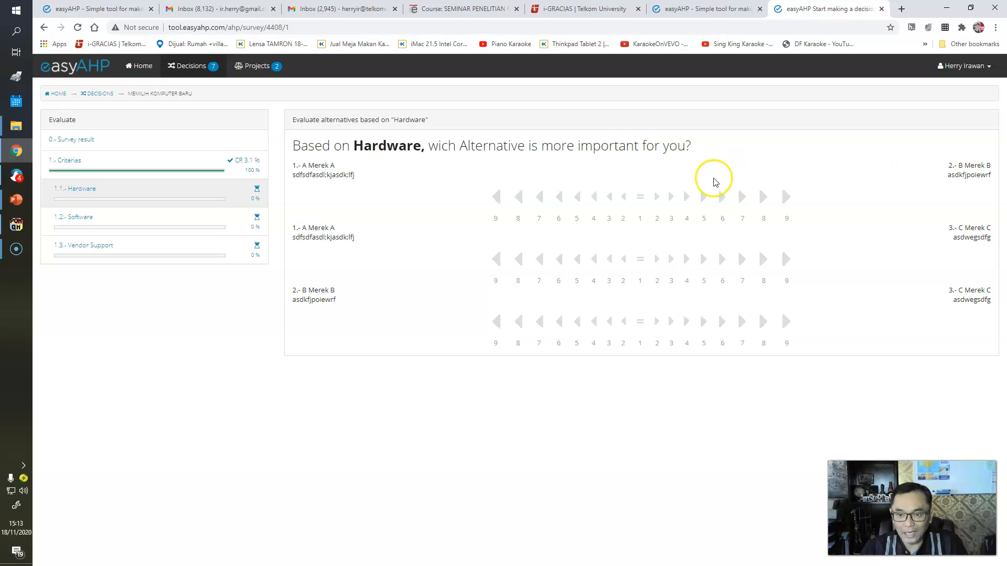
left_click(744, 197)
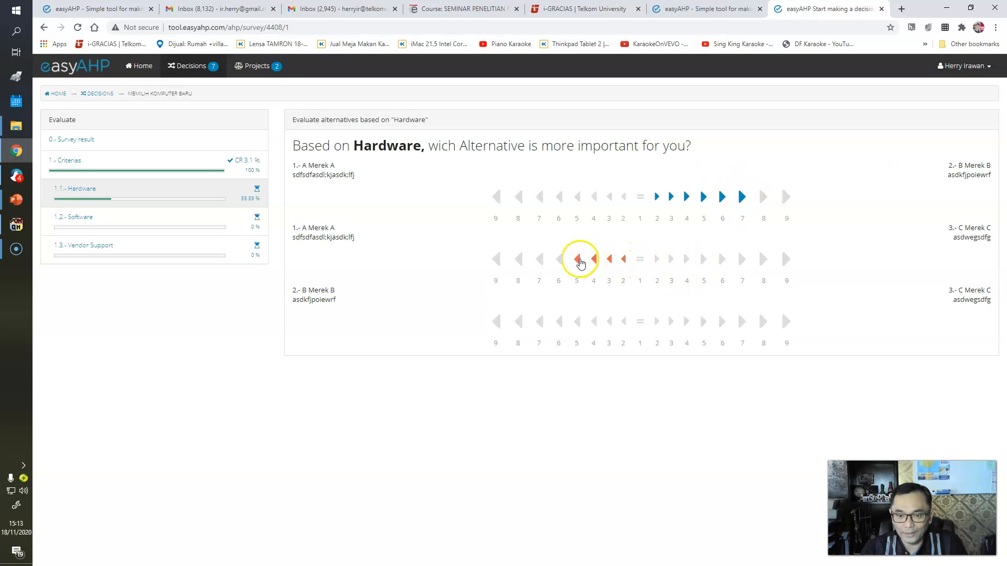
left_click(560, 259)
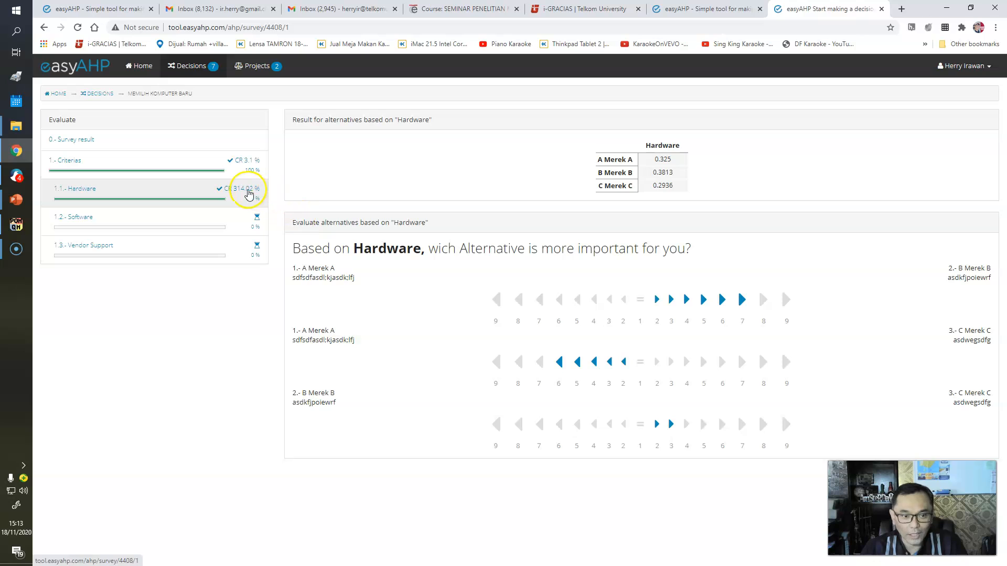
left_click(598, 427)
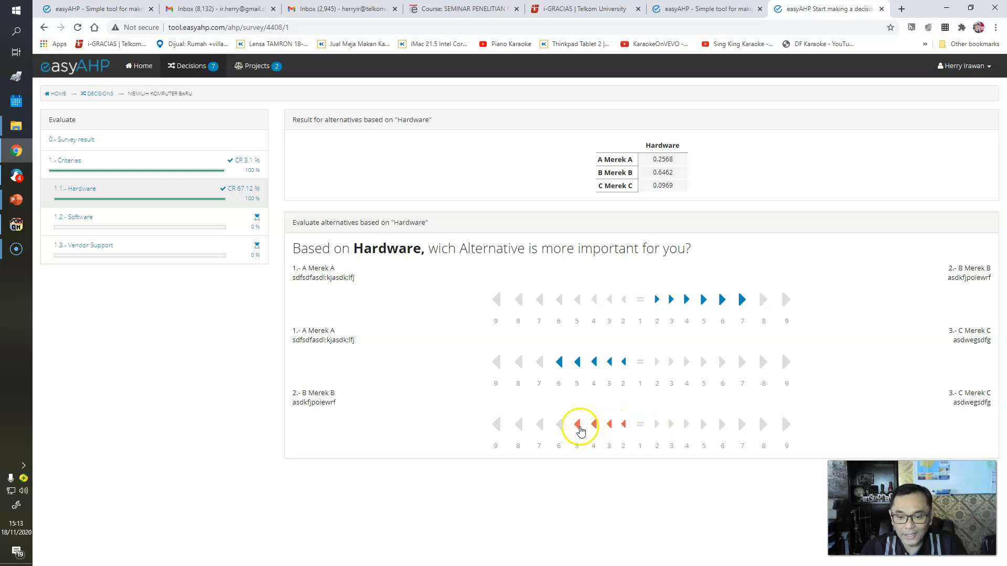
left_click(597, 366)
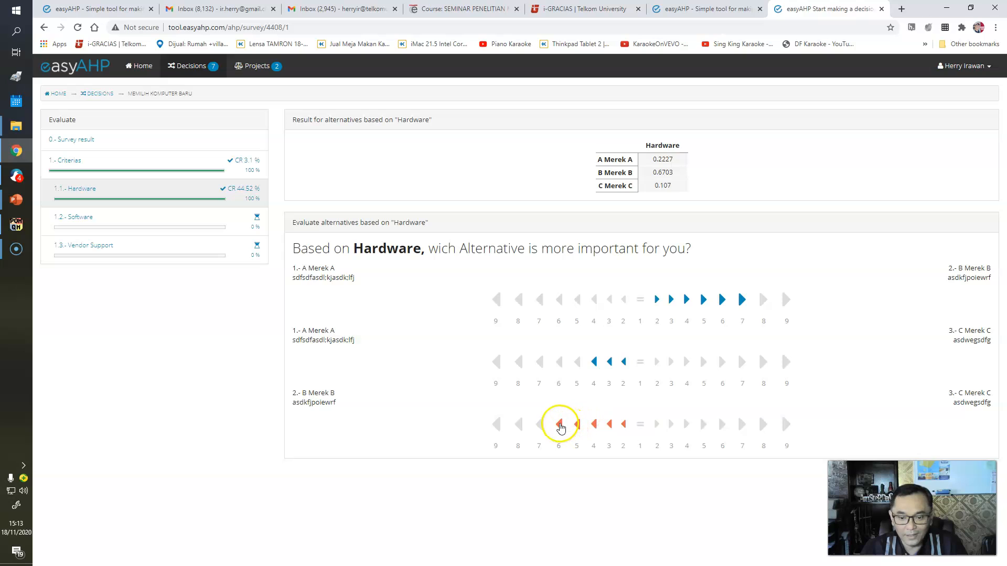
left_click(560, 427)
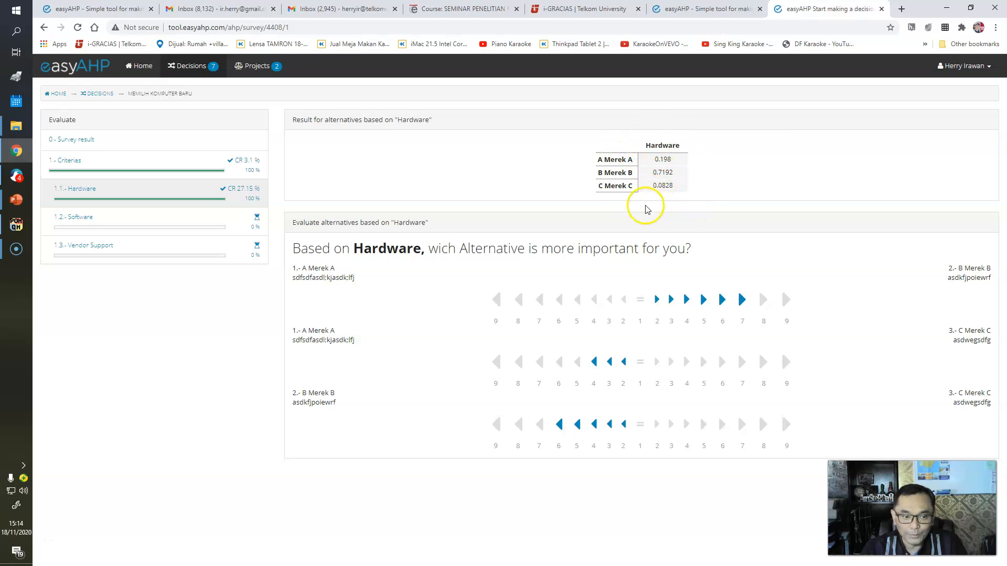
- Compare alternatives on Software: Merek B 7 over Merek A, Merek C 4 over Merek A, Merek B 2 over Merek C
left_click(180, 218)
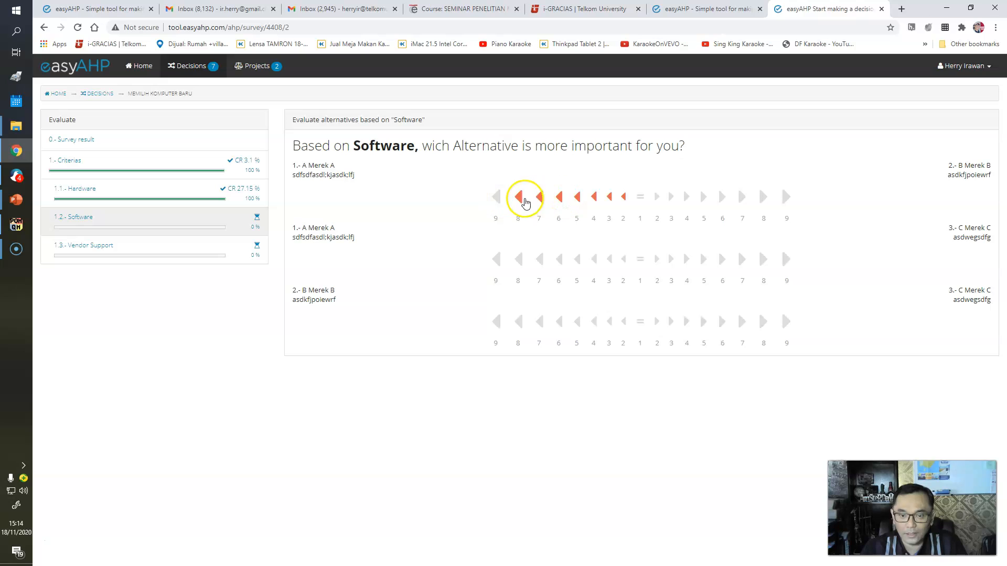
left_click(743, 198)
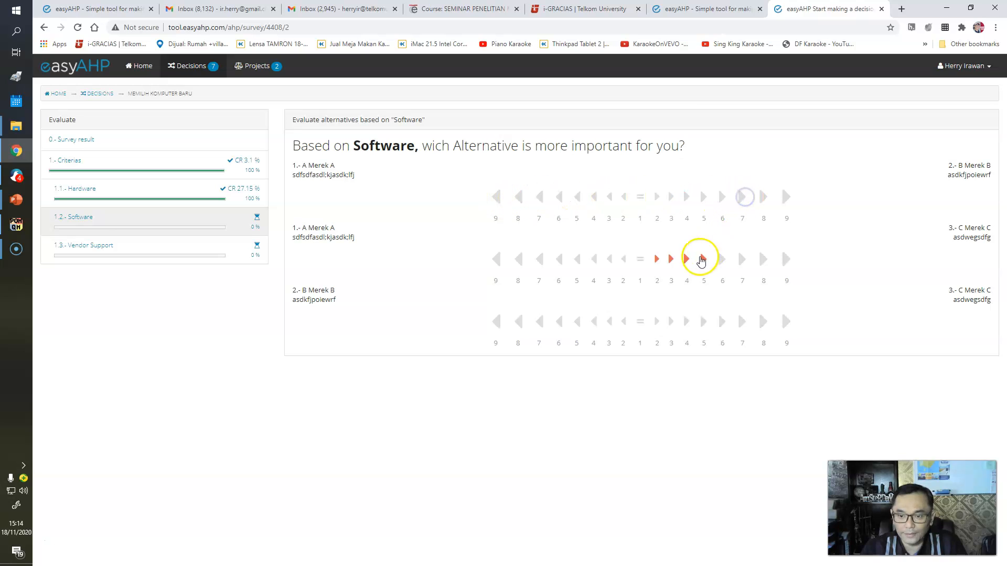
left_click(682, 260)
left_click(625, 323)
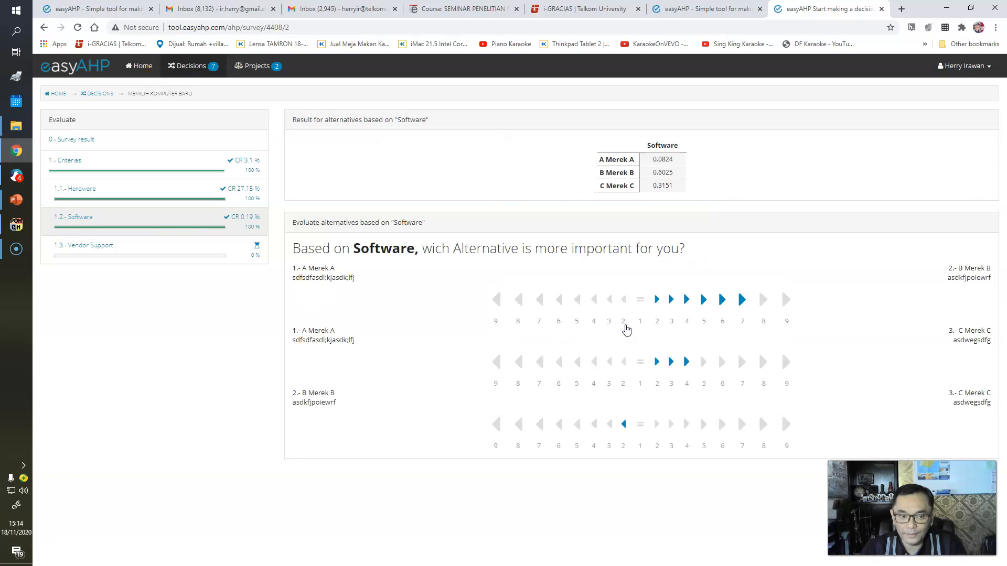
- Compare alternatives on Vendor Support: Merek A 8 over Merek B, Merek A 3 over Merek C, Merek C 3 over Merek B
left_click(199, 234)
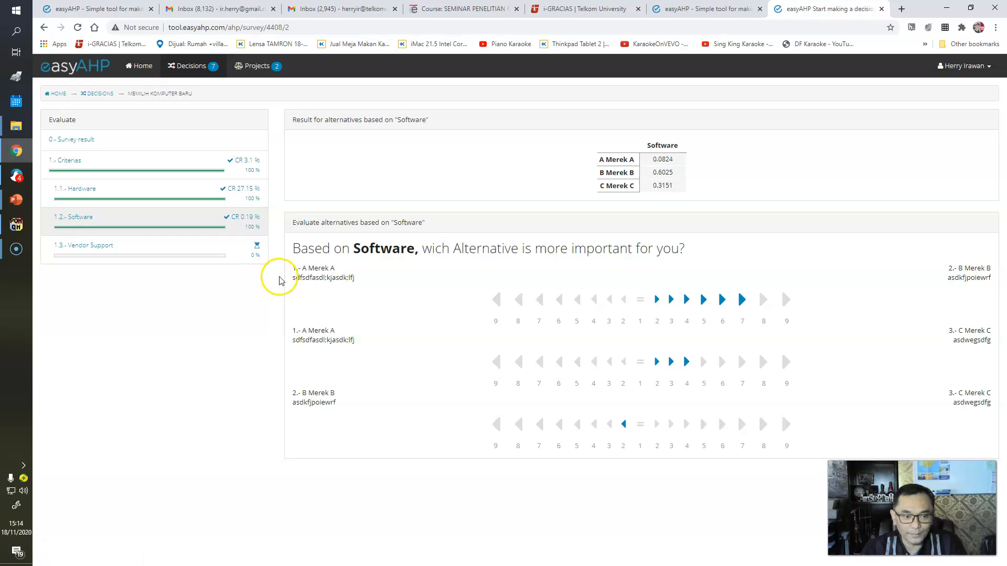
left_click(167, 262)
left_click(162, 249)
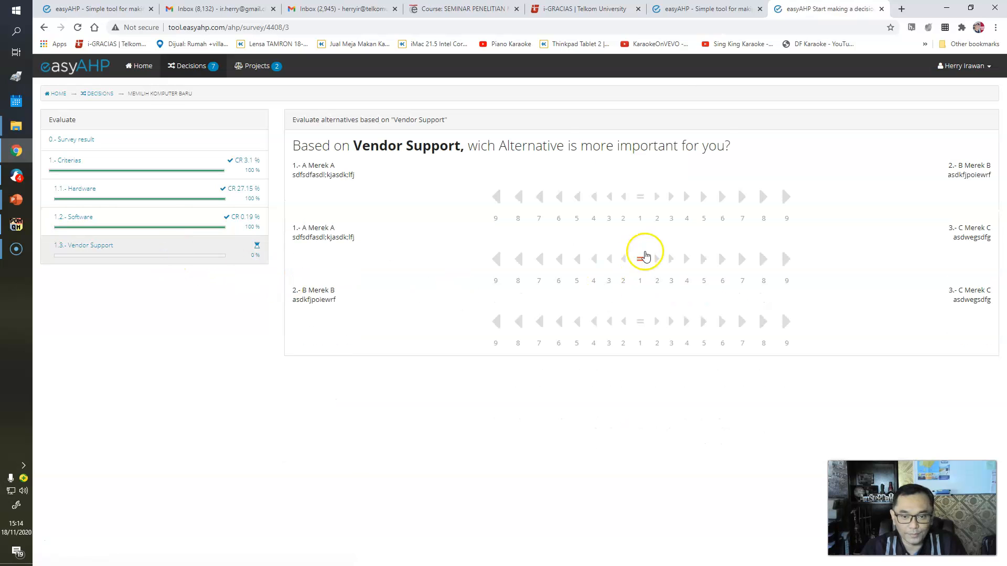
left_click(525, 198)
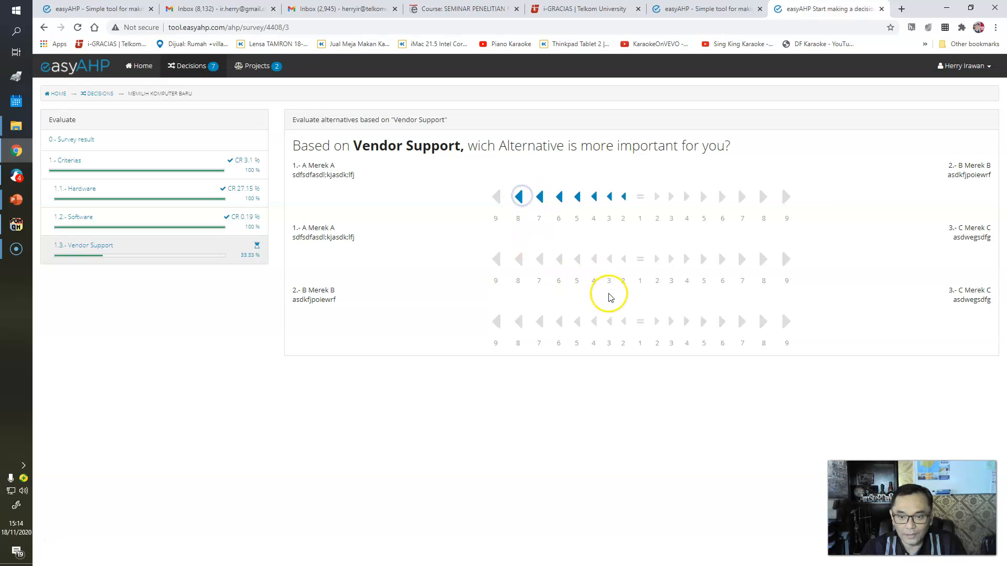
left_click(610, 259)
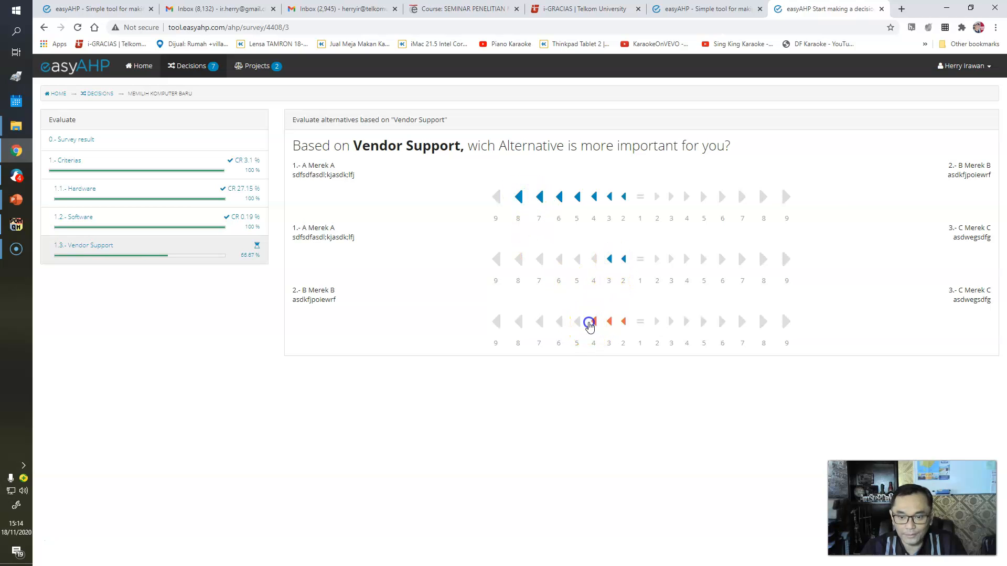
left_click(591, 322)
left_click(672, 426)
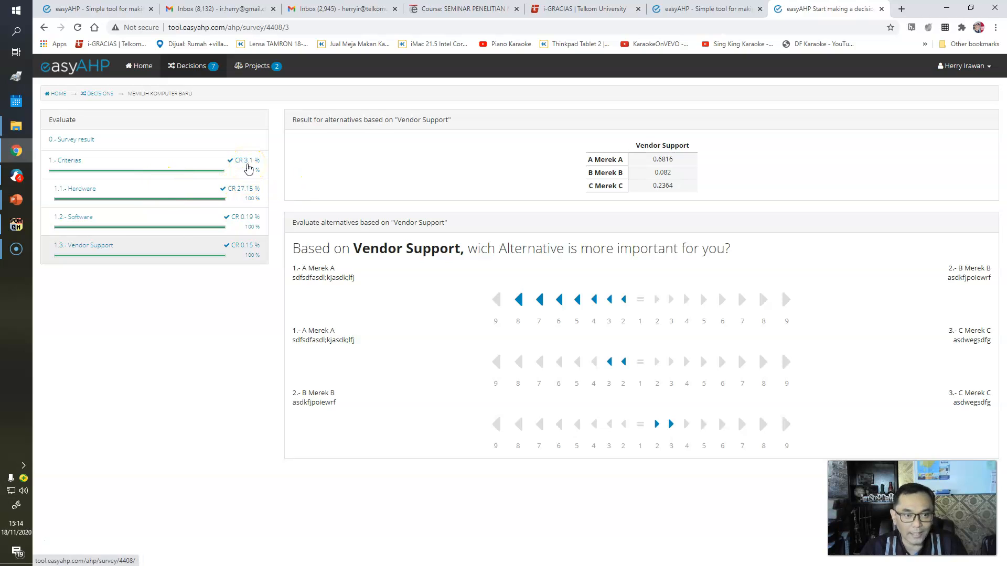
- Revise Hardware comparisons: Merek C 5 over Merek A and Merek B 2 over Merek C
left_click(181, 187)
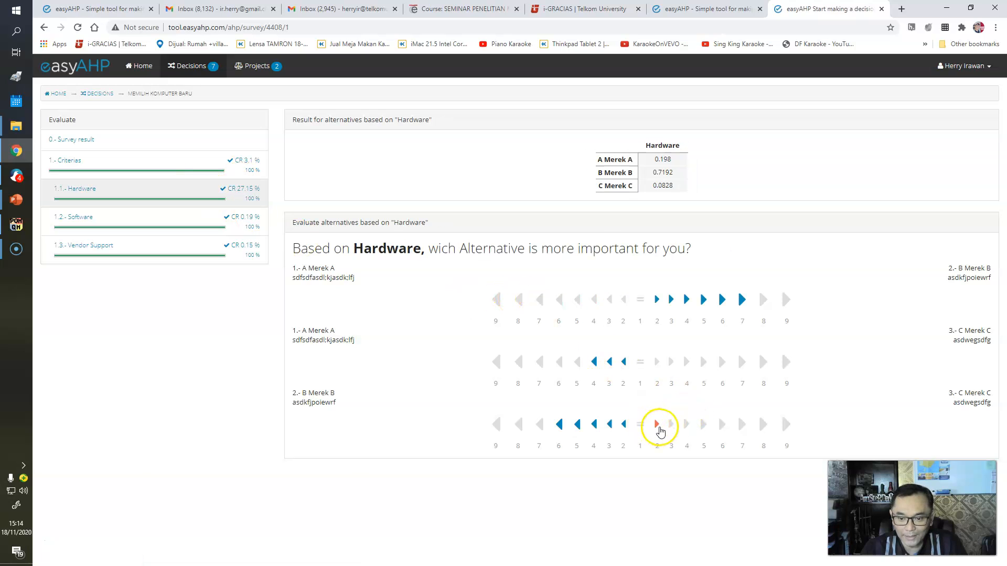
left_click(624, 425)
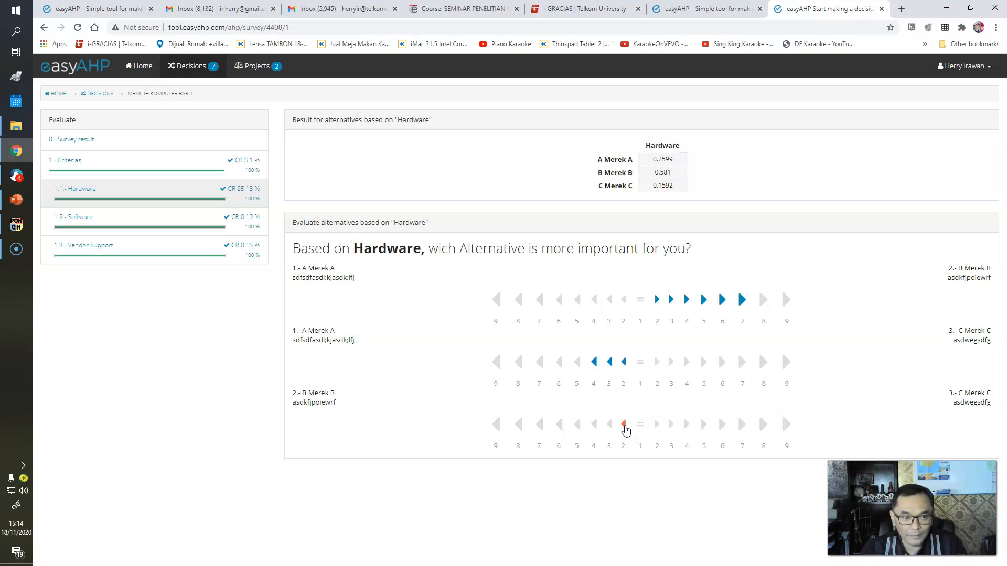
left_click(692, 430)
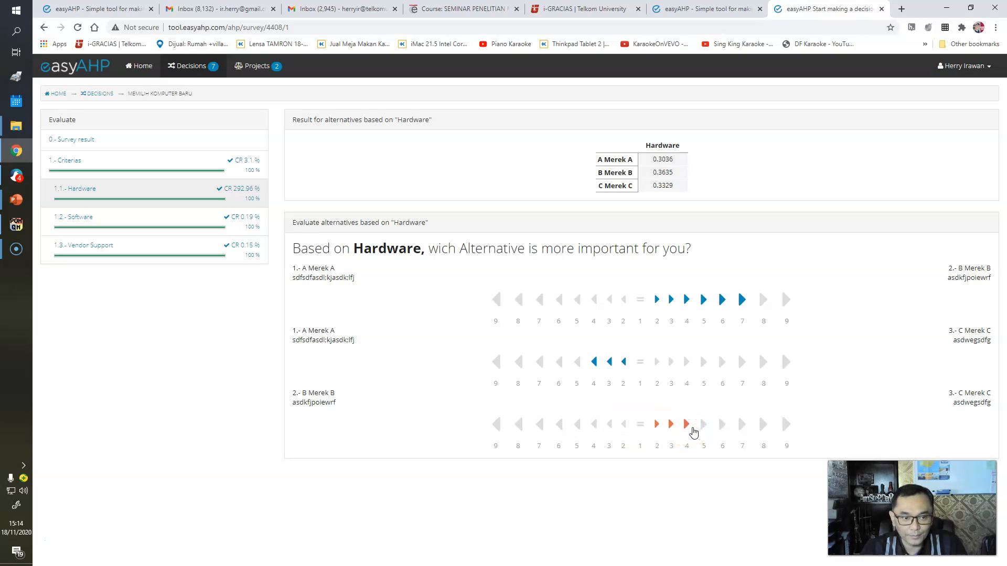
left_click(704, 363)
left_click(625, 425)
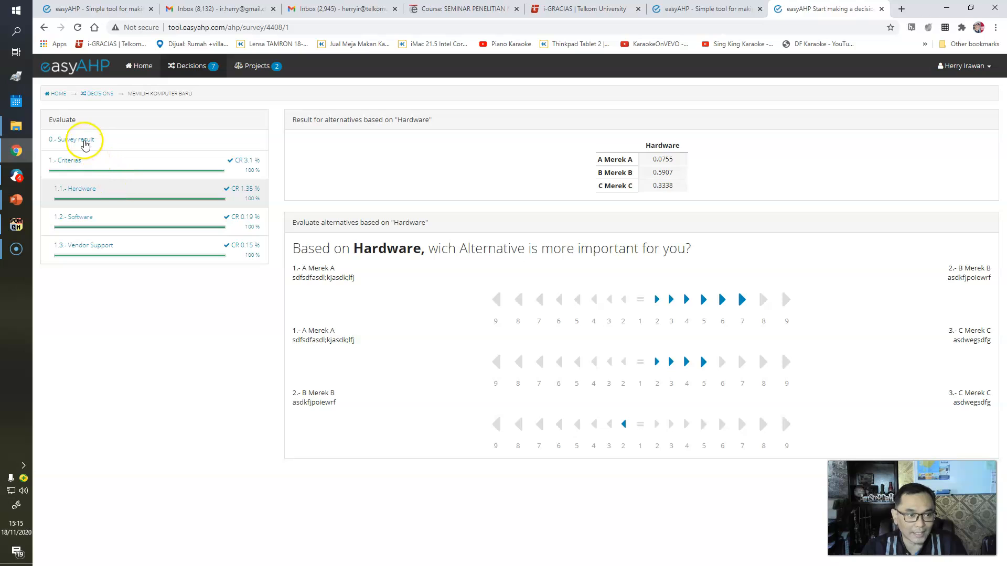
- Open the survey result to review the final alternative rankings
left_click(85, 143)
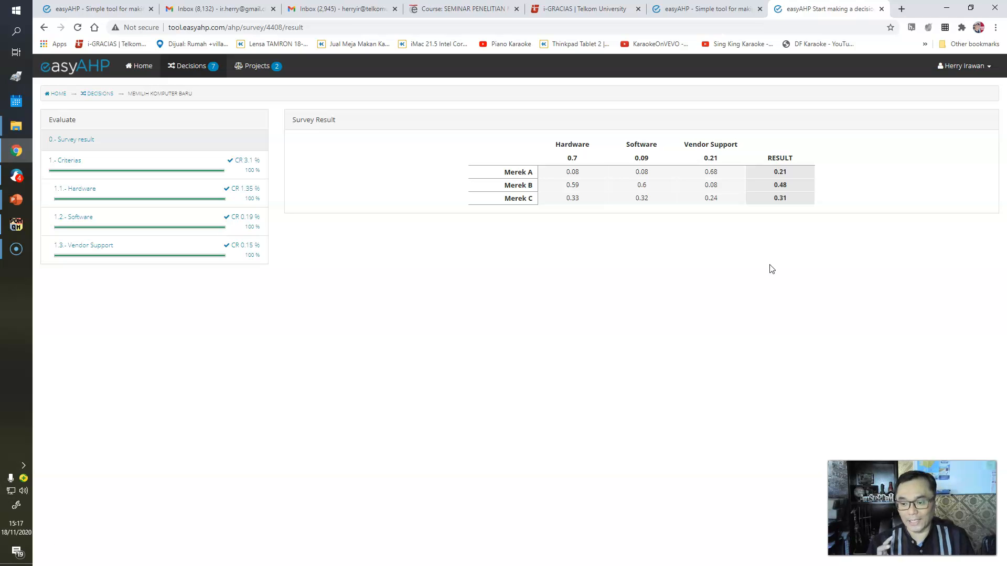
left_click(769, 267)
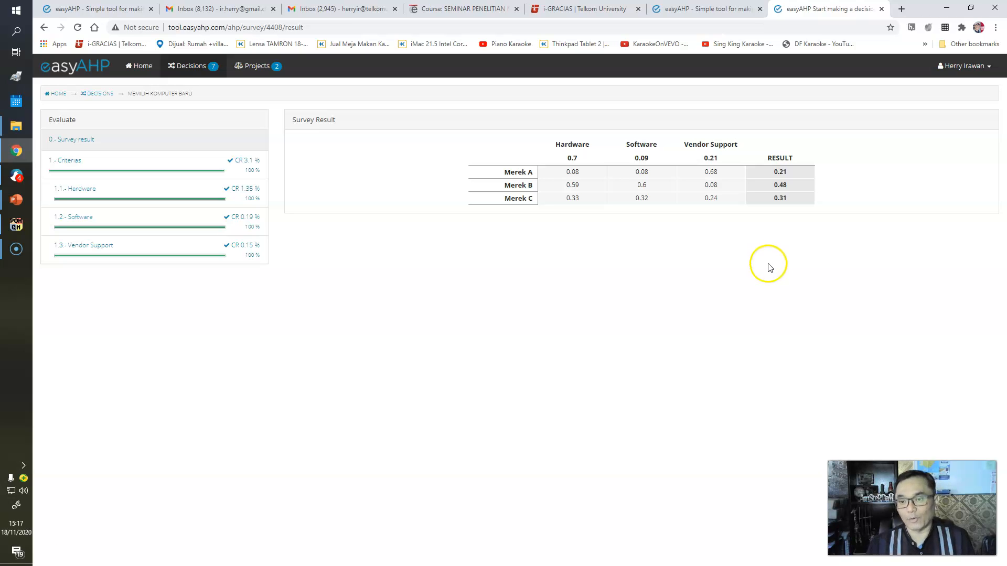